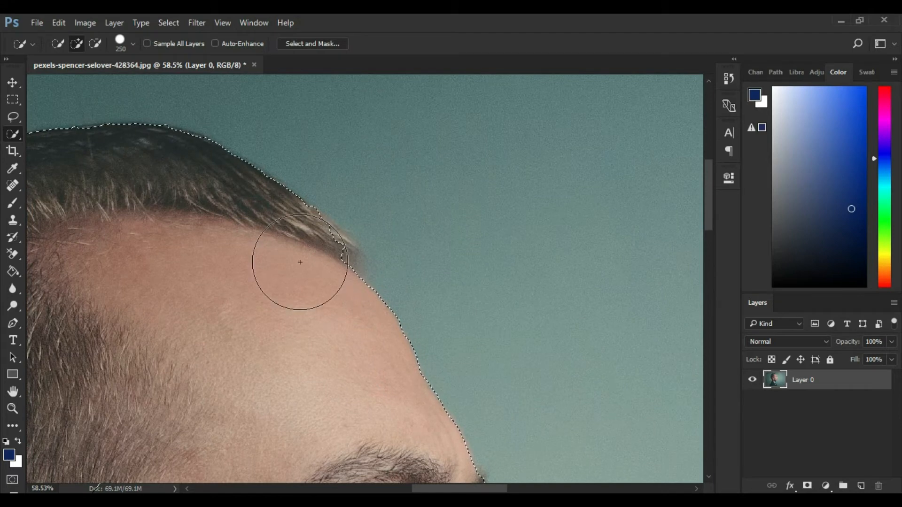
Finish the quick selection of the man's head along the hairline and open it in Select and Mask
{"action": "left_click", "coordinate": [299, 262]}
{"action": "left_click_drag", "start_coordinate": [201, 218], "coordinate": [449, 199]}
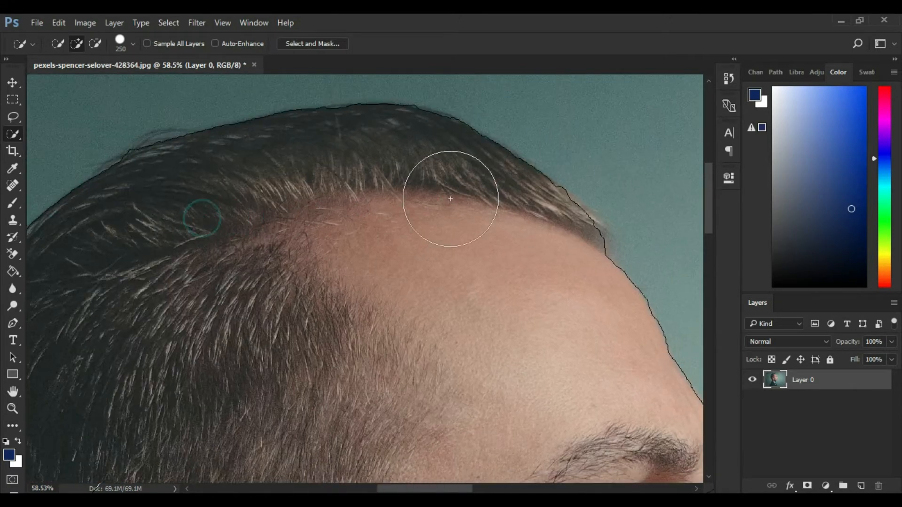
{"action": "left_click_drag", "start_coordinate": [304, 202], "coordinate": [505, 128]}
{"action": "scroll", "coordinate": [389, 192], "scroll_direction": "down", "scroll_amount": 5}
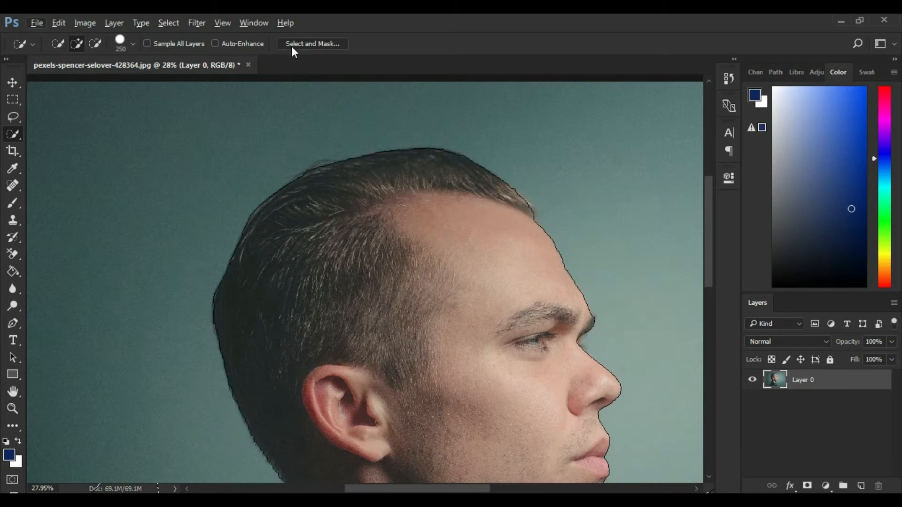
{"action": "left_click", "coordinate": [292, 43]}
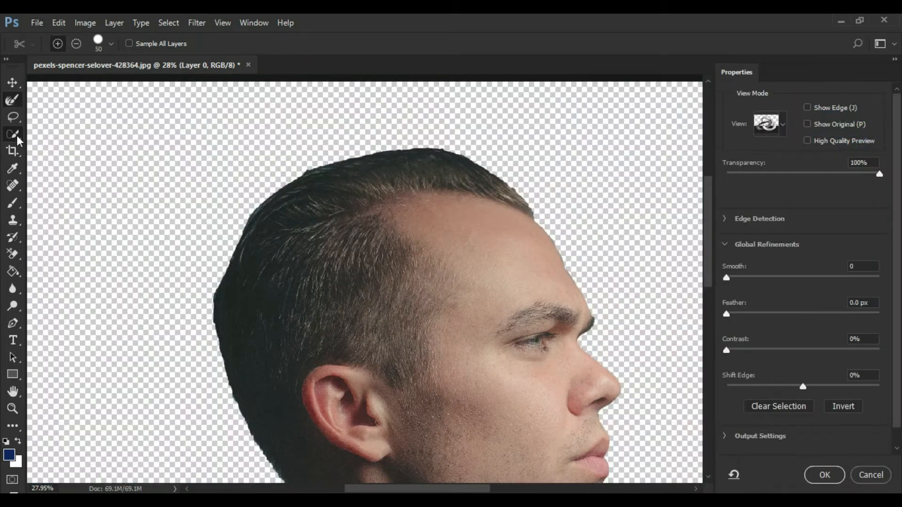
Refine the selection edge along the hair at the crown of the head with the Refine Edge Brush
{"action": "left_click", "coordinate": [14, 114]}
{"action": "scroll", "coordinate": [328, 174], "scroll_direction": "up", "scroll_amount": 5}
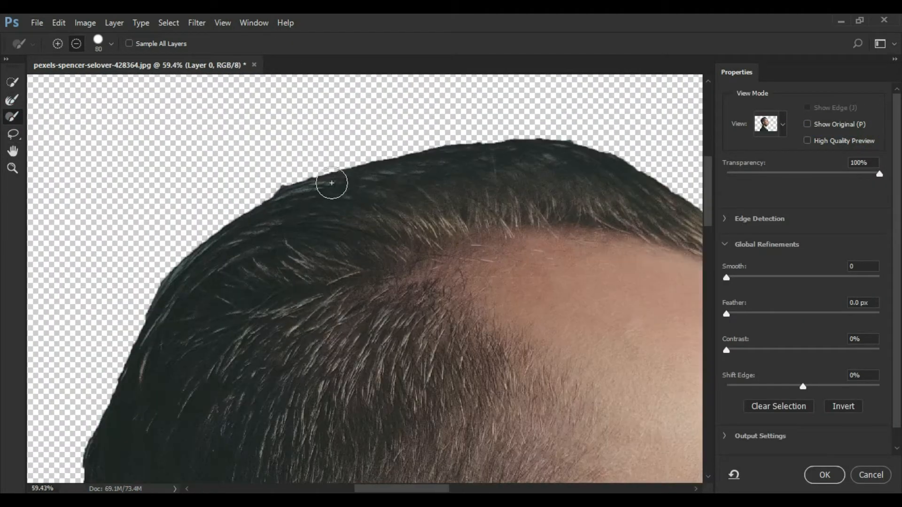
{"action": "left_click", "coordinate": [10, 98]}
{"action": "mouse_move", "coordinate": [562, 146]}
{"action": "left_mouse_down"}
{"action": "mouse_move", "coordinate": [486, 145]}
{"action": "mouse_move", "coordinate": [247, 198]}
{"action": "mouse_move", "coordinate": [178, 271]}
{"action": "mouse_move", "coordinate": [291, 197]}
{"action": "left_mouse_up"}
Refine the hair edge down the back of the head and nape to the collar with the size 50 Refine Edge Brush
{"action": "scroll", "coordinate": [291, 197], "scroll_direction": "down", "scroll_amount": 6}
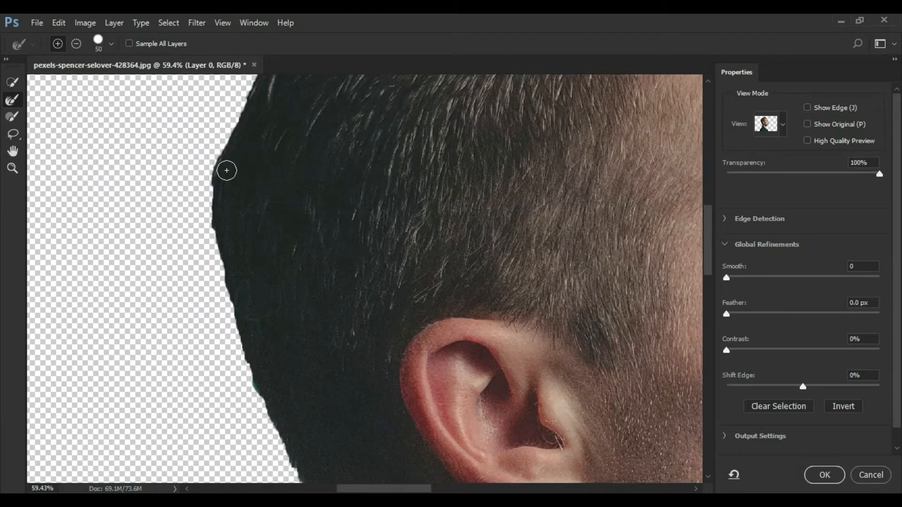
{"action": "scroll", "coordinate": [221, 256], "scroll_direction": "down", "scroll_amount": 3}
{"action": "scroll", "coordinate": [251, 282], "scroll_direction": "down", "scroll_amount": 3}
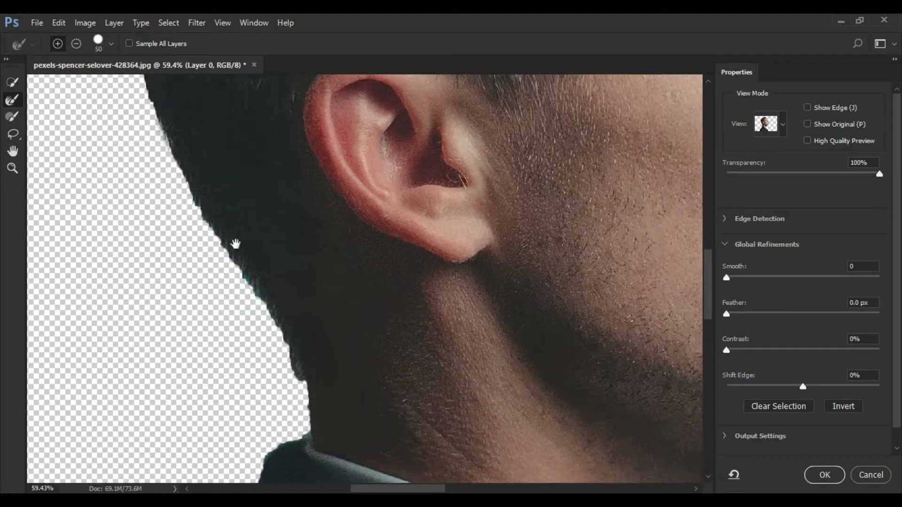
{"action": "left_click_drag", "start_coordinate": [229, 262], "coordinate": [284, 354]}
{"action": "mouse_move", "coordinate": [137, 94]}
{"action": "left_mouse_down"}
{"action": "mouse_move", "coordinate": [204, 219]}
{"action": "mouse_move", "coordinate": [189, 179]}
{"action": "left_mouse_up"}
{"action": "left_click_drag", "start_coordinate": [192, 186], "coordinate": [256, 291]}
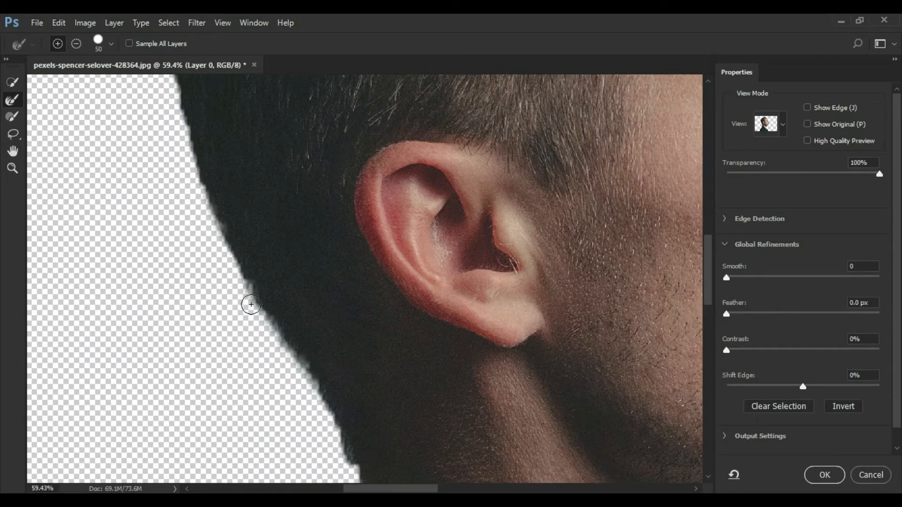
{"action": "scroll", "coordinate": [360, 433], "scroll_direction": "down", "scroll_amount": 3}
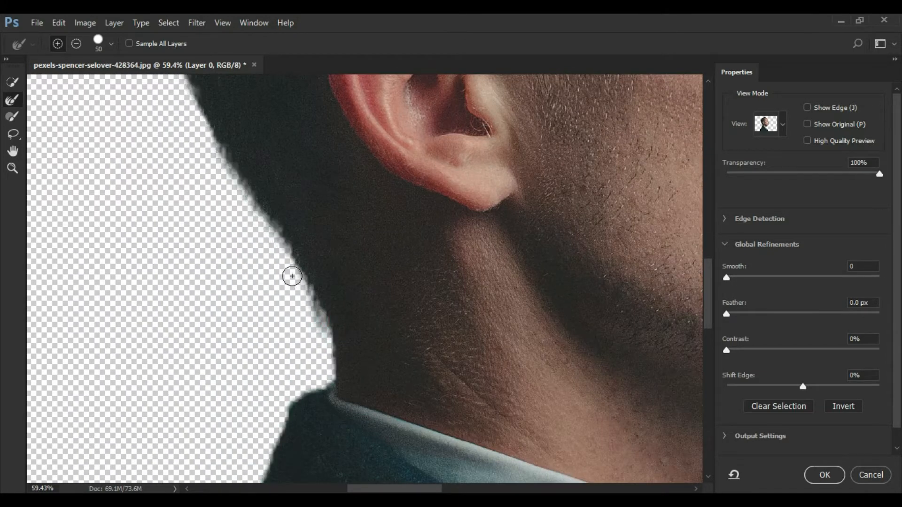
Accept the refined selection and turn it into a layer mask that hides the teal background around the man
{"action": "scroll", "coordinate": [382, 407], "scroll_direction": "down", "scroll_amount": 10}
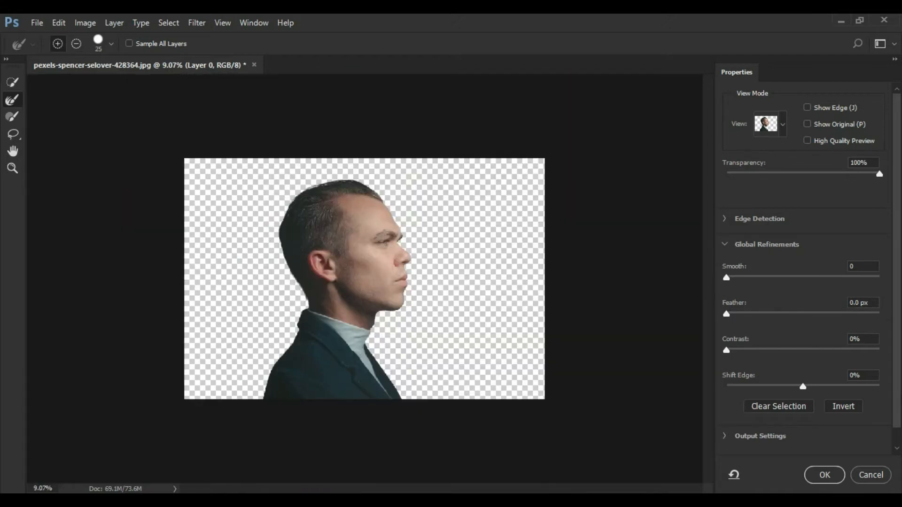
{"action": "left_click", "coordinate": [814, 476]}
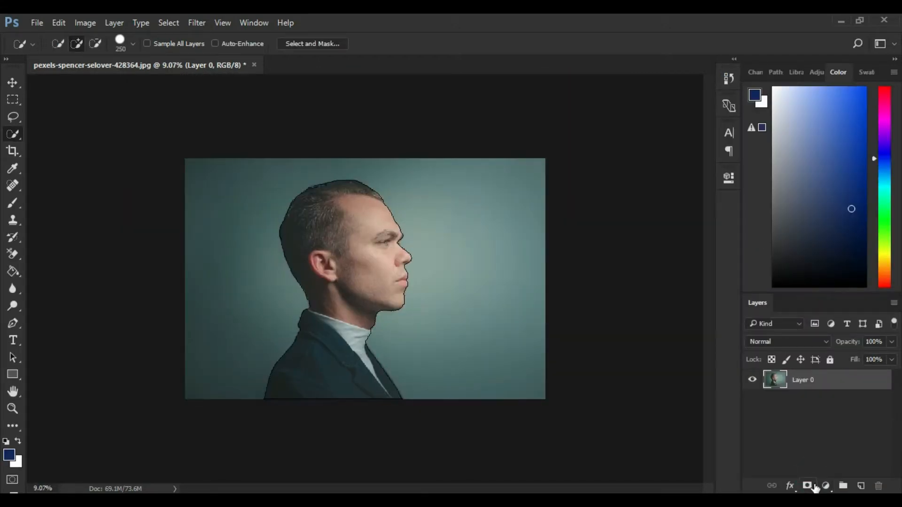
{"action": "left_click", "coordinate": [809, 486]}
{"action": "scroll", "coordinate": [421, 306], "scroll_direction": "up", "scroll_amount": 6}
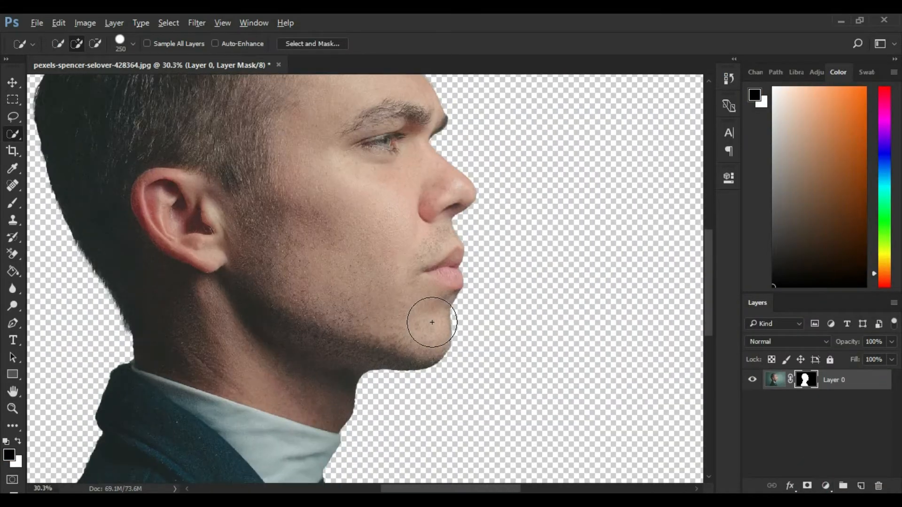
{"action": "scroll", "coordinate": [432, 322], "scroll_direction": "down", "scroll_amount": 3}
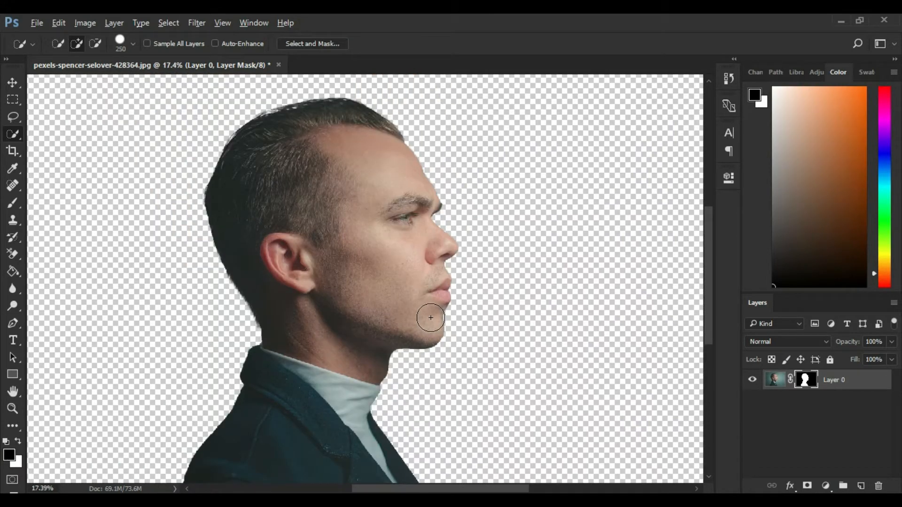
Add a Solid Color fill layer in white (ffffff) and place it beneath the man's layer
{"action": "left_click", "coordinate": [19, 83]}
{"action": "scroll", "coordinate": [381, 263], "scroll_direction": "down", "scroll_amount": 2}
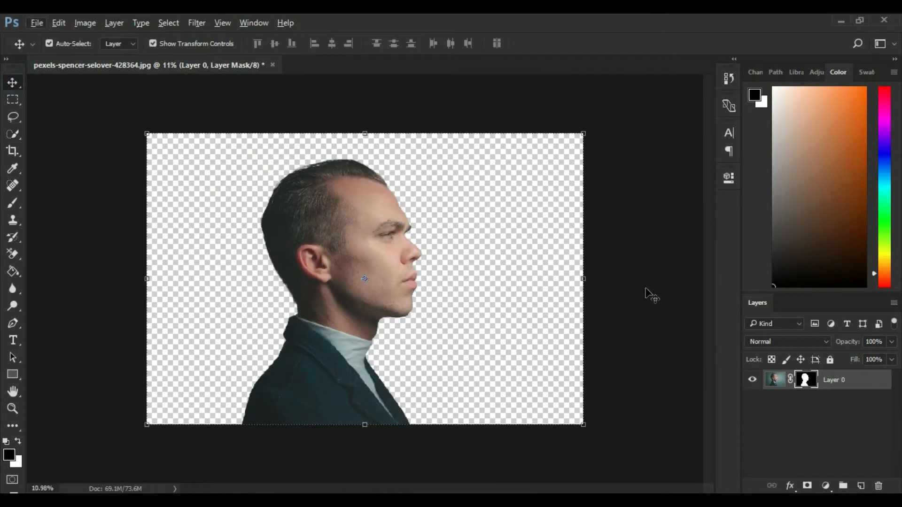
{"action": "left_click", "coordinate": [826, 486]}
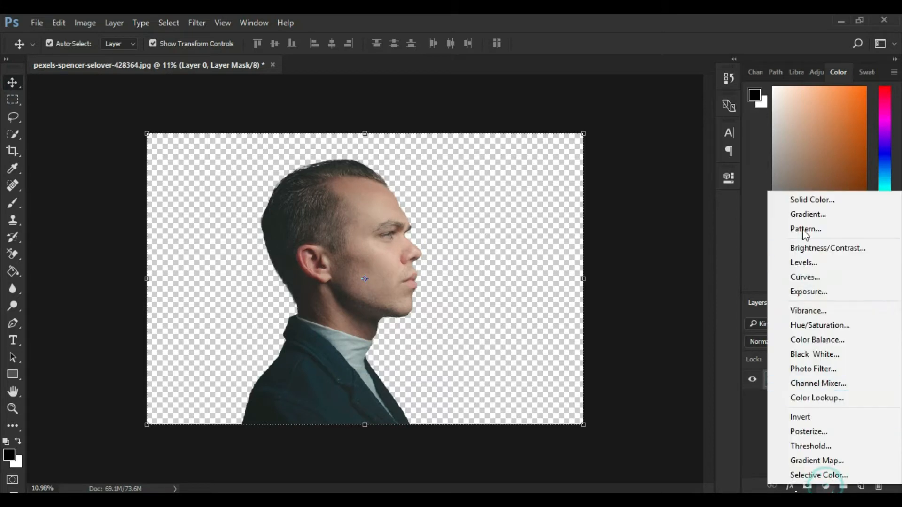
{"action": "left_click", "coordinate": [801, 201]}
{"action": "type", "text": "ffffff"}
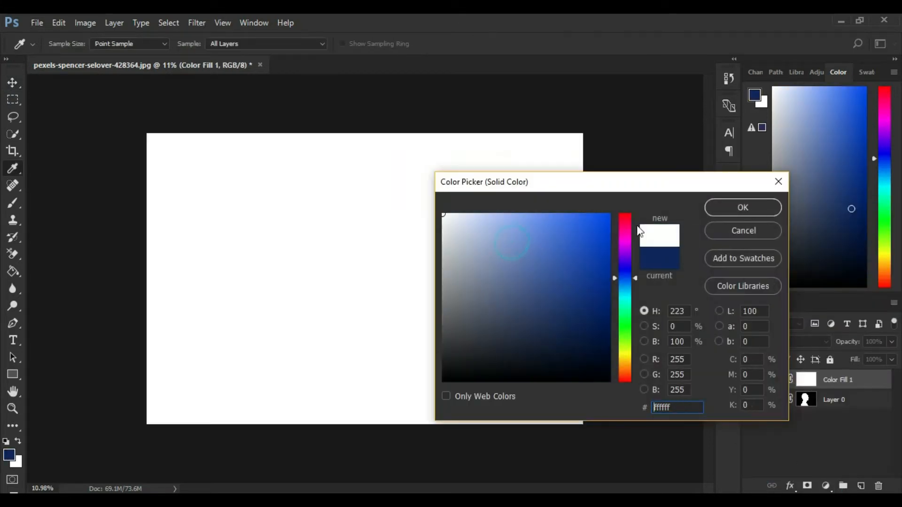
{"action": "left_click", "coordinate": [743, 207]}
{"action": "left_click_drag", "start_coordinate": [822, 380], "coordinate": [821, 414]}
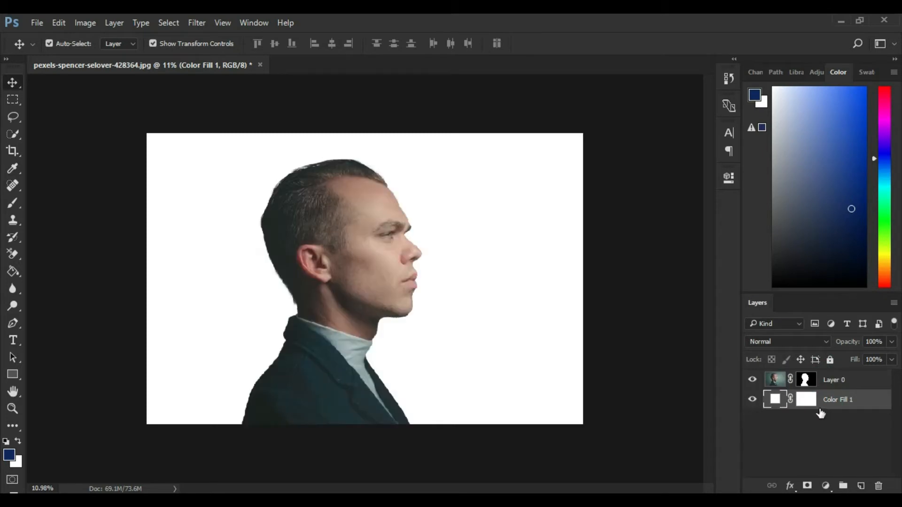
Add a Black & White adjustment layer with the Default preset above the man's layer
{"action": "left_click", "coordinate": [822, 380]}
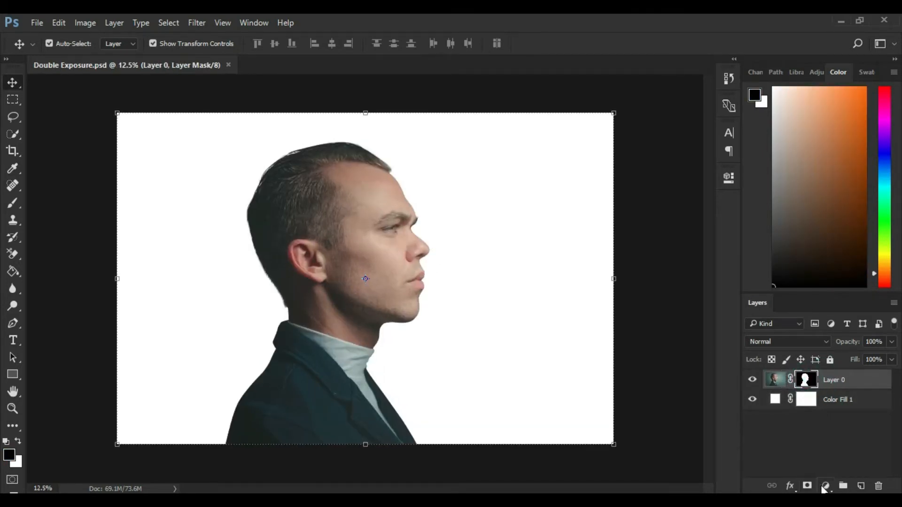
{"action": "left_click", "coordinate": [825, 486]}
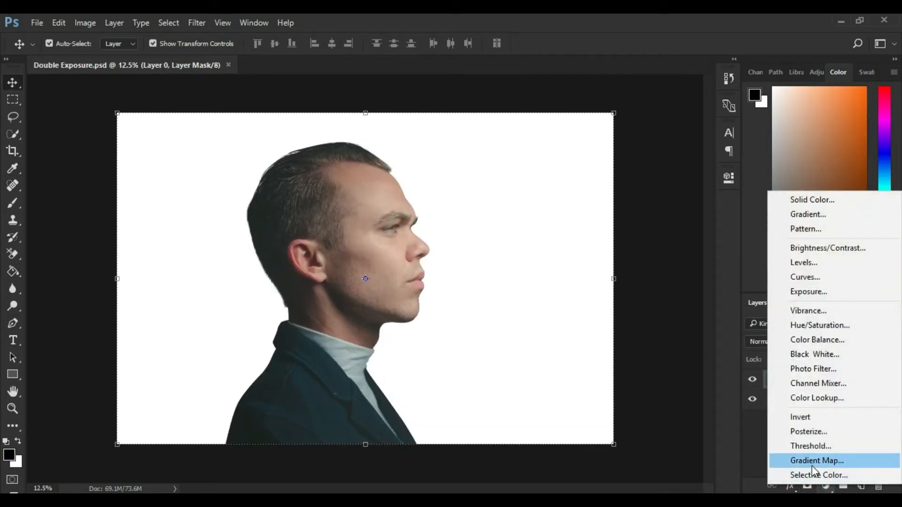
{"action": "left_click", "coordinate": [822, 354]}
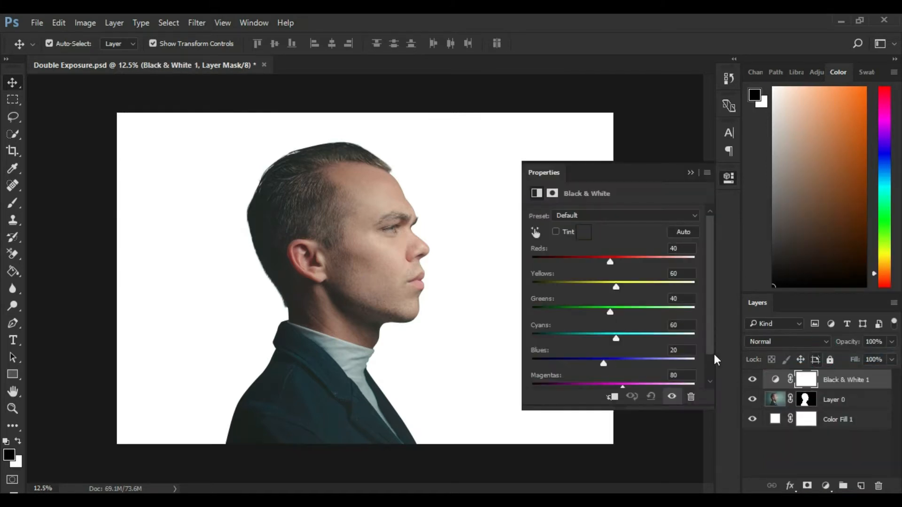
{"action": "left_click", "coordinate": [692, 173]}
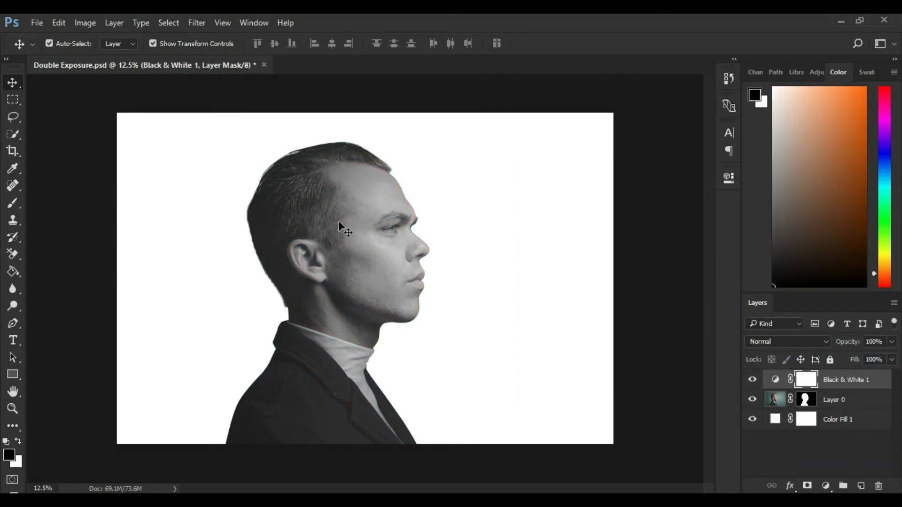
Add a Curves adjustment layer with a gentle S-curve that darkens shadows and lifts highlights, and compare the portrait with and without it
{"action": "left_click", "coordinate": [829, 489]}
{"action": "left_click", "coordinate": [824, 286]}
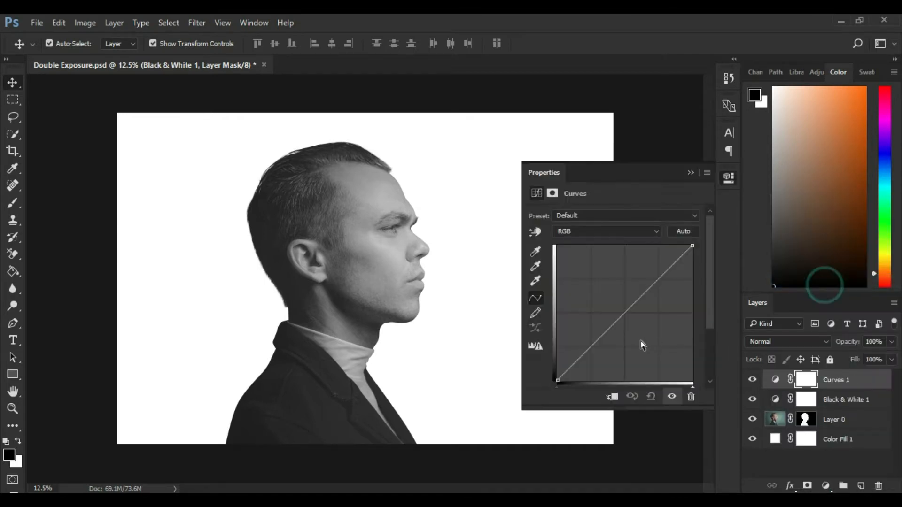
{"action": "left_click_drag", "start_coordinate": [593, 348], "coordinate": [597, 349]}
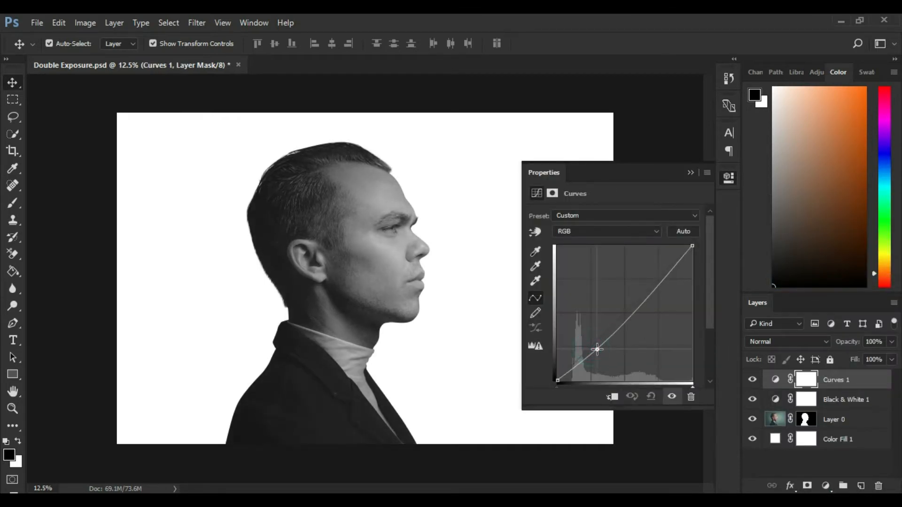
{"action": "left_click_drag", "start_coordinate": [665, 278], "coordinate": [659, 268]}
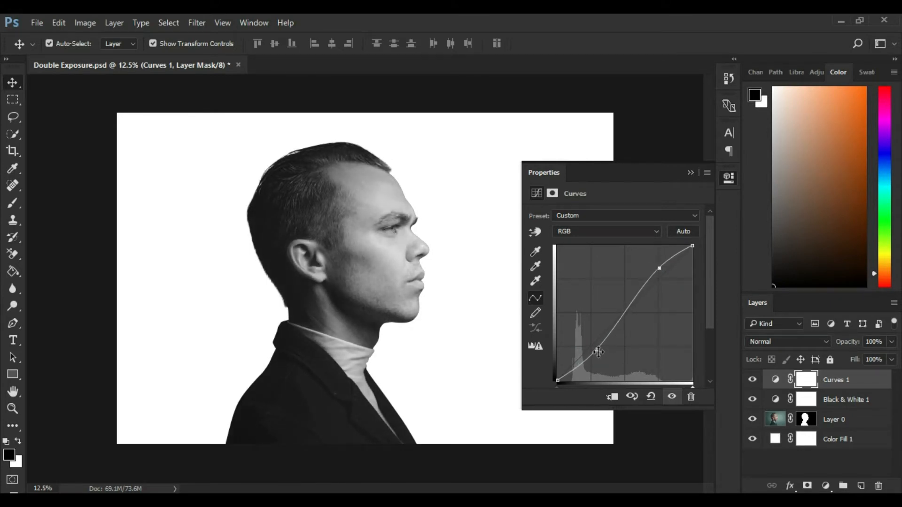
{"action": "left_click_drag", "start_coordinate": [598, 352], "coordinate": [595, 350]}
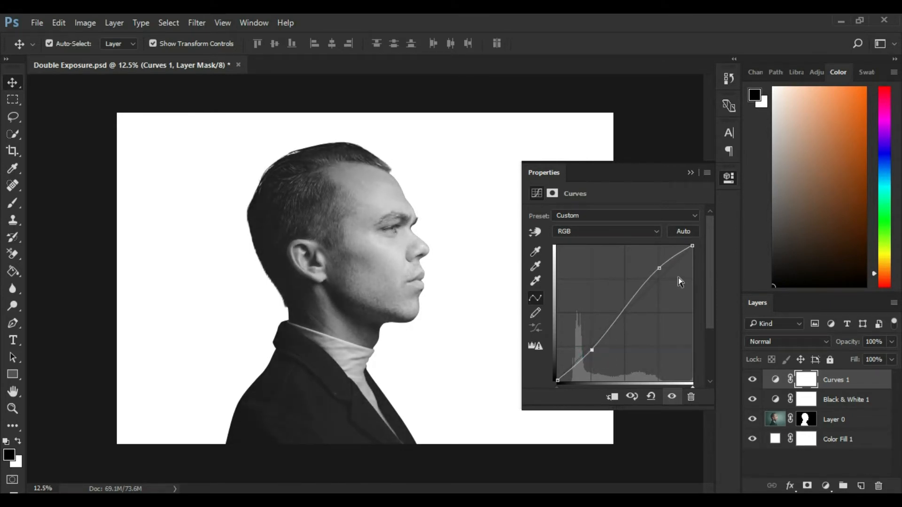
{"action": "left_click_drag", "start_coordinate": [660, 268], "coordinate": [659, 266]}
{"action": "left_click", "coordinate": [690, 172]}
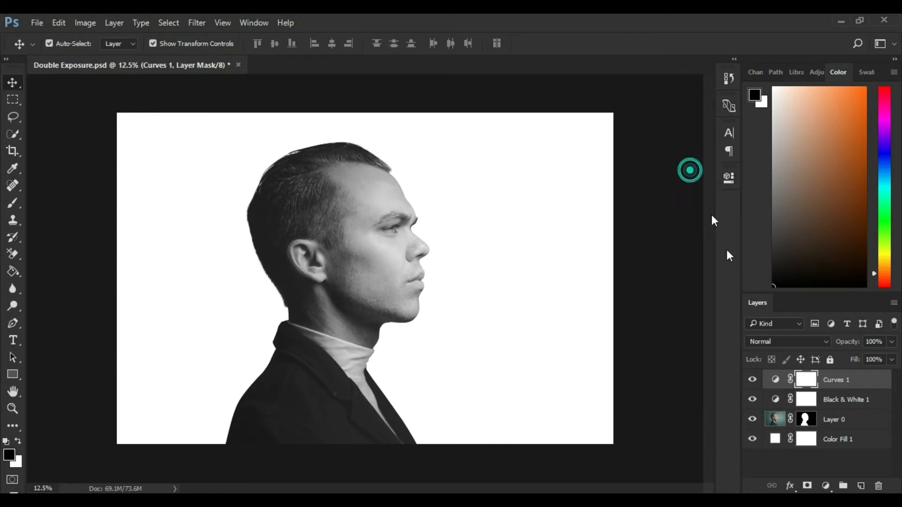
{"action": "left_click", "coordinate": [757, 382]}
{"action": "left_click", "coordinate": [756, 383]}
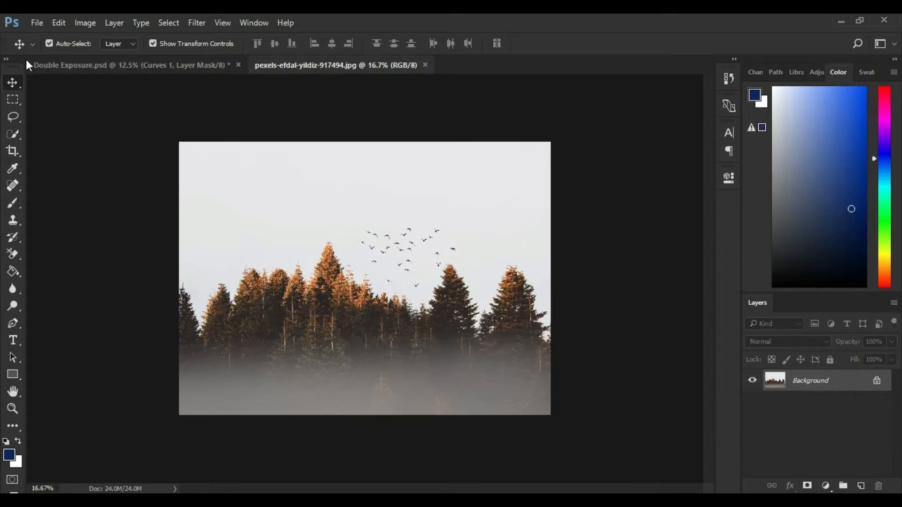
Copy the whole forest photo into Double Exposure.psd above the portrait and rotate it 90° counterclockwise
{"action": "key", "text": "ctrl+a"}
{"action": "left_click_drag", "start_coordinate": [256, 210], "coordinate": [307, 224]}
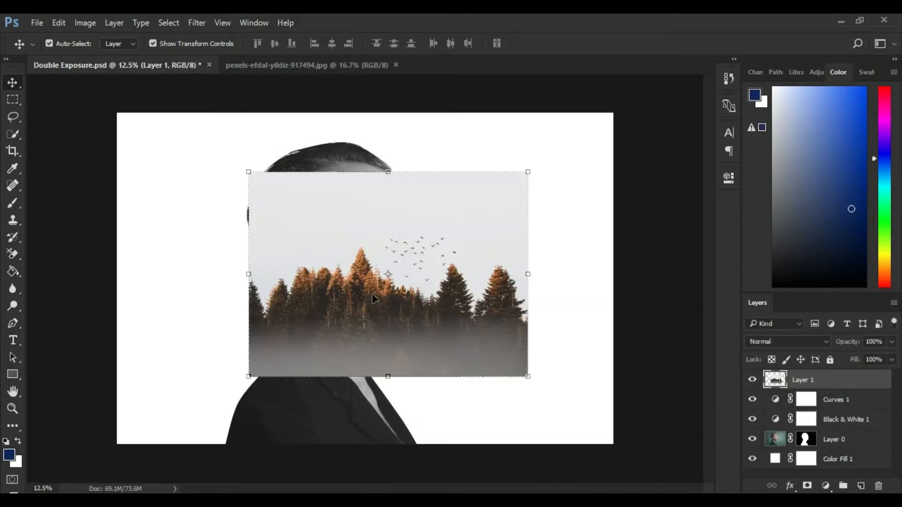
{"action": "key", "text": "ctrl+t"}
{"action": "right_click", "coordinate": [393, 278]}
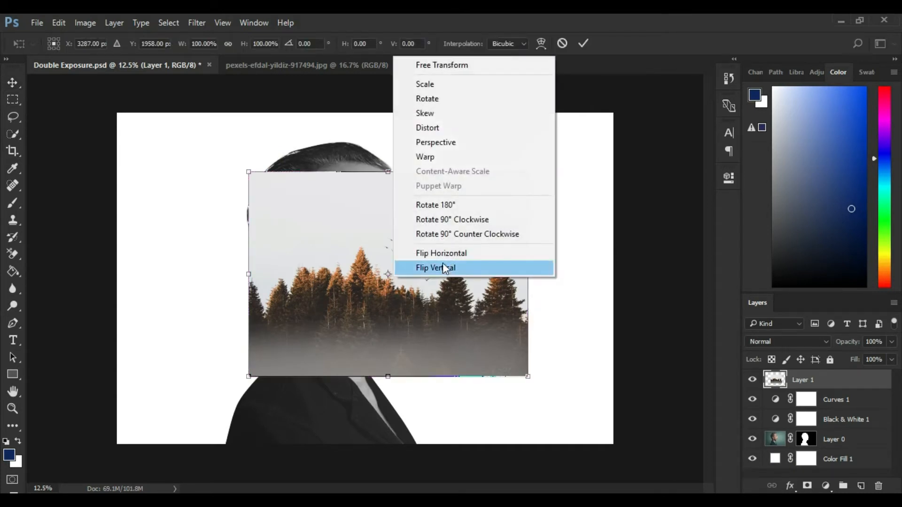
{"action": "left_click", "coordinate": [446, 235]}
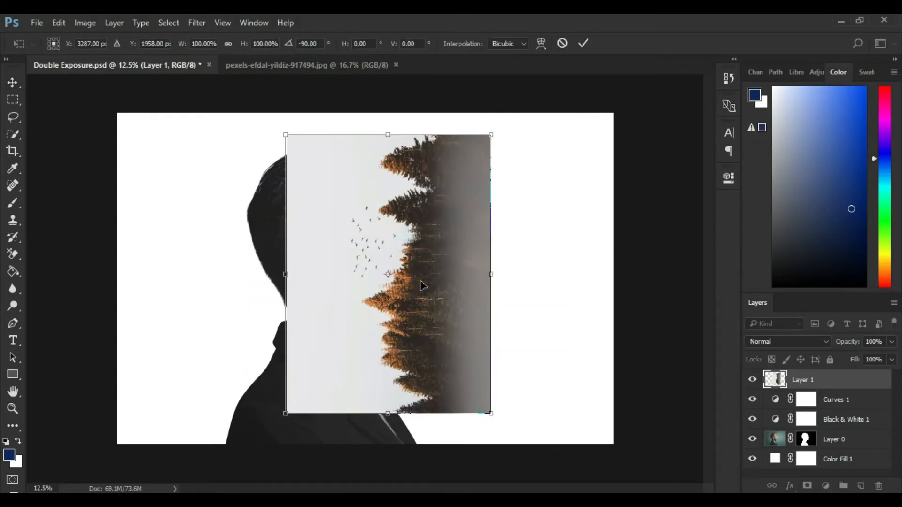
{"action": "key", "text": "Return"}
Set the forest layer's opacity to 79% and move it over the man's head
{"action": "key", "text": "7"}
{"action": "key", "text": "9"}
{"action": "left_click_drag", "start_coordinate": [421, 284], "coordinate": [357, 283]}
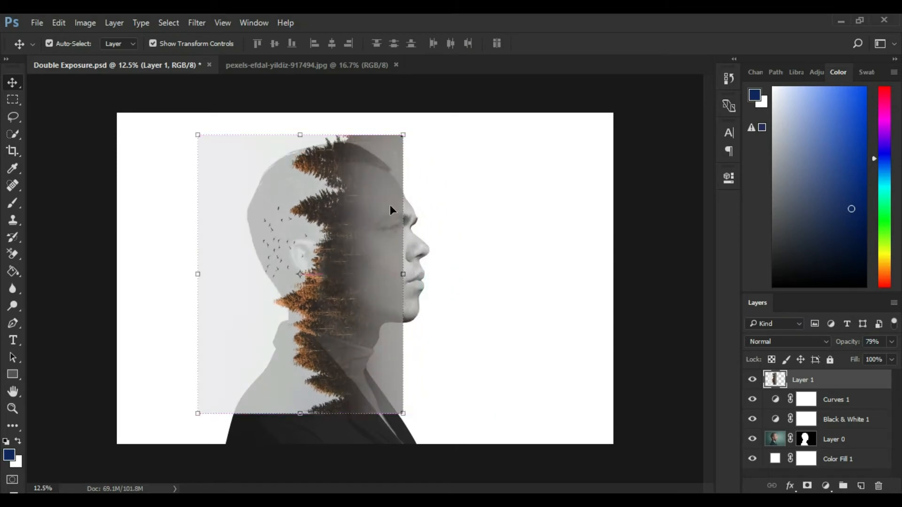
Scale the forest layer to about 101% width and 83% height and position it to cover the head and neck
{"action": "left_click_drag", "start_coordinate": [403, 135], "coordinate": [392, 150]}
{"action": "mouse_move", "coordinate": [354, 236]}
{"action": "left_mouse_down"}
{"action": "mouse_move", "coordinate": [370, 214]}
{"action": "mouse_move", "coordinate": [355, 222]}
{"action": "left_mouse_up"}
{"action": "left_click_drag", "start_coordinate": [391, 263], "coordinate": [355, 255]}
{"action": "left_click_drag", "start_coordinate": [399, 141], "coordinate": [393, 150]}
{"action": "left_click_drag", "start_coordinate": [397, 261], "coordinate": [407, 260]}
{"action": "mouse_move", "coordinate": [365, 245]}
{"action": "left_mouse_down"}
{"action": "mouse_move", "coordinate": [411, 260]}
{"action": "mouse_move", "coordinate": [374, 253]}
{"action": "left_mouse_up"}
{"action": "left_click_drag", "start_coordinate": [194, 253], "coordinate": [201, 254]}
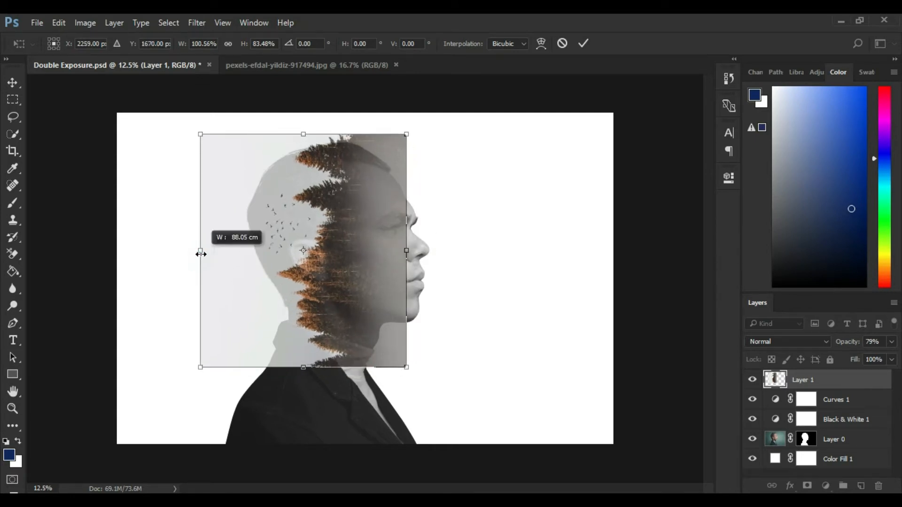
{"action": "left_click", "coordinate": [583, 45]}
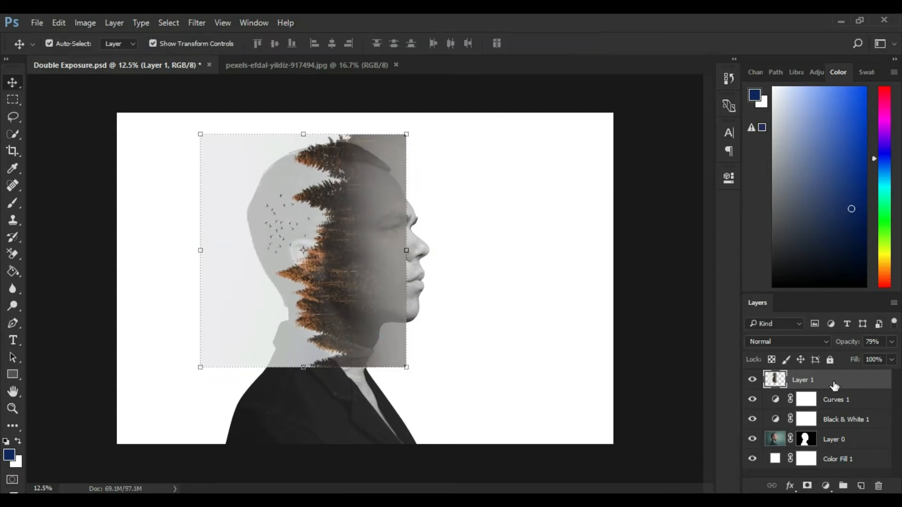
Duplicate the forest layer and move the copy down over the man's shoulders
{"action": "key", "text": "ctrl+j"}
{"action": "left_click_drag", "start_coordinate": [344, 240], "coordinate": [335, 416]}
{"action": "right_click", "coordinate": [344, 357]}
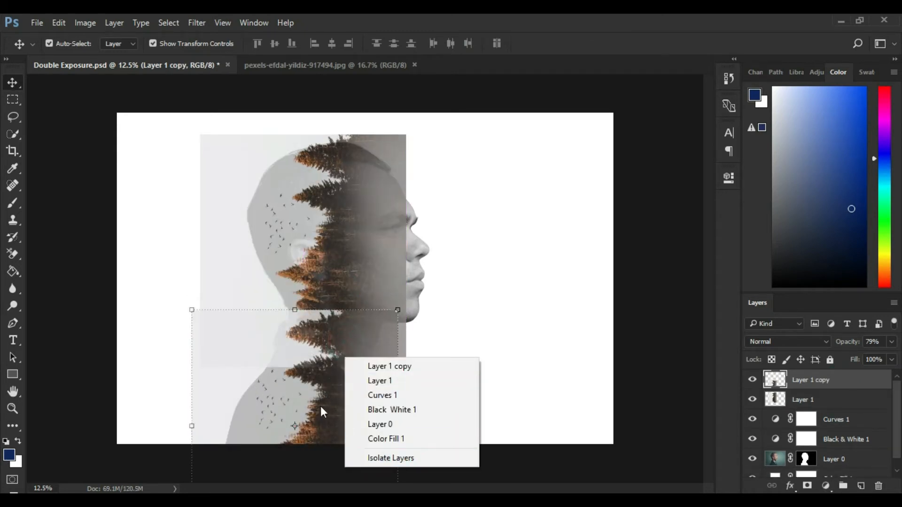
{"action": "left_click", "coordinate": [548, 302]}
Flip the forest copy vertically and align it below the first forest layer so the trees continue down the shoulders
{"action": "key", "text": "ctrl+t"}
{"action": "right_click", "coordinate": [293, 423]}
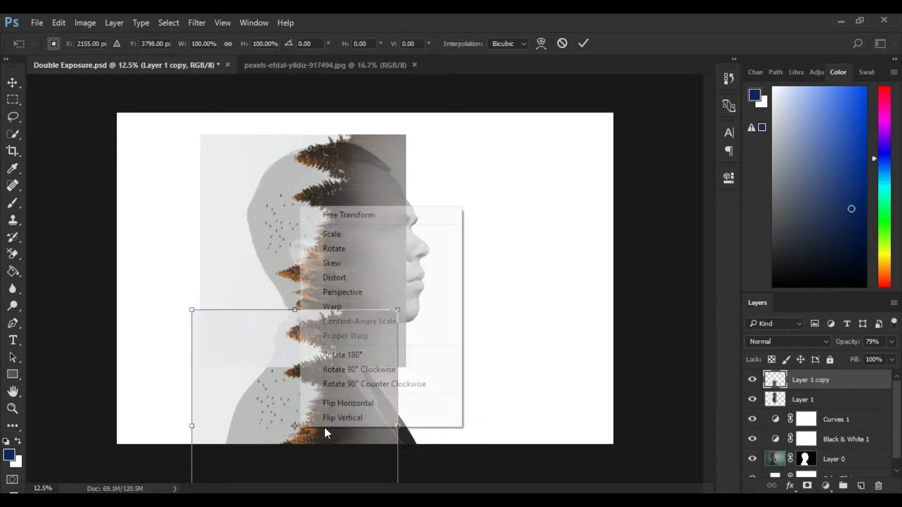
{"action": "left_click", "coordinate": [350, 416]}
{"action": "left_click_drag", "start_coordinate": [342, 410], "coordinate": [353, 435]}
{"action": "scroll", "coordinate": [332, 374], "scroll_direction": "up", "scroll_amount": 2}
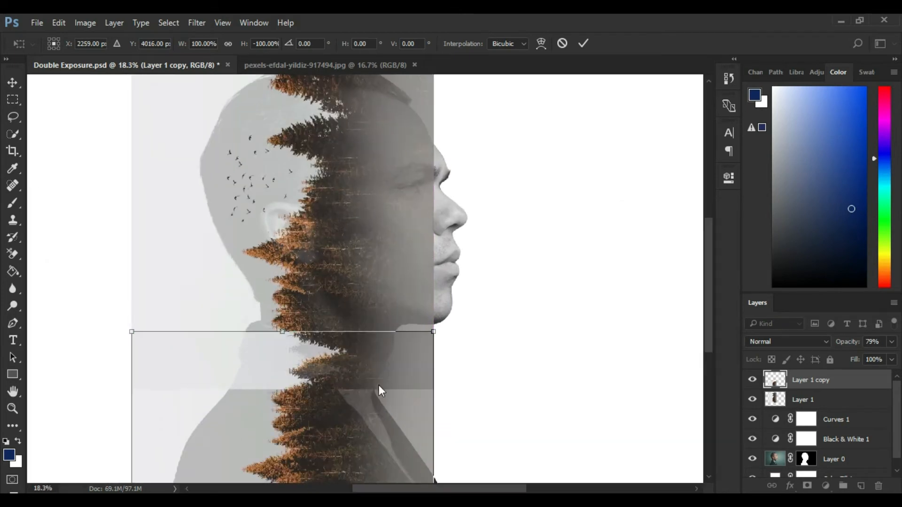
{"action": "left_click", "coordinate": [582, 45]}
{"action": "left_click", "coordinate": [751, 379]}
{"action": "left_click", "coordinate": [752, 379]}
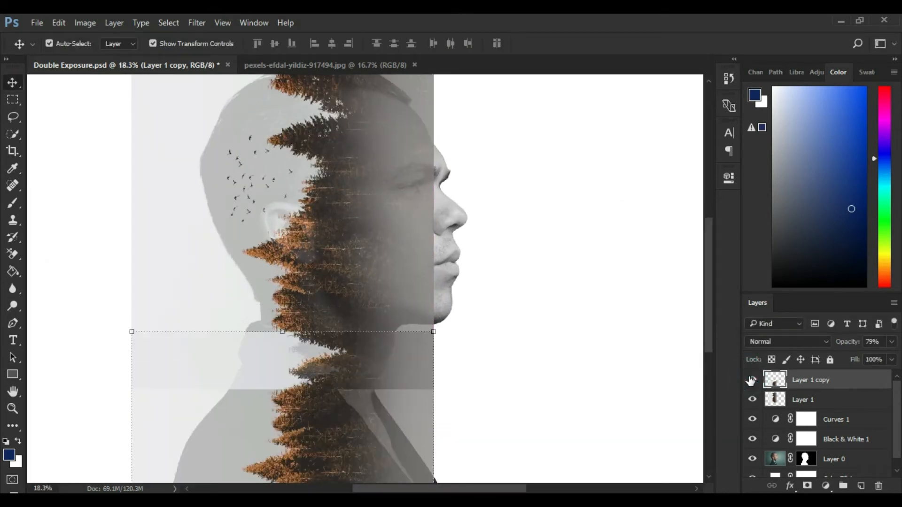
{"action": "left_click", "coordinate": [751, 379]}
{"action": "left_click", "coordinate": [751, 379]}
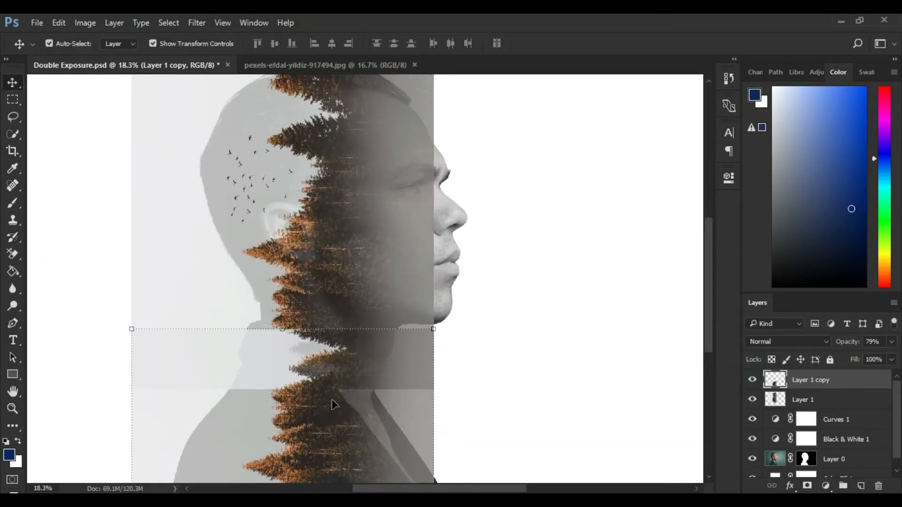
Delete the strip of the forest copy that overlaps the first forest layer at the neck and compare both layers' visibility
{"action": "left_click", "coordinate": [14, 100]}
{"action": "left_click_drag", "start_coordinate": [105, 304], "coordinate": [457, 378]}
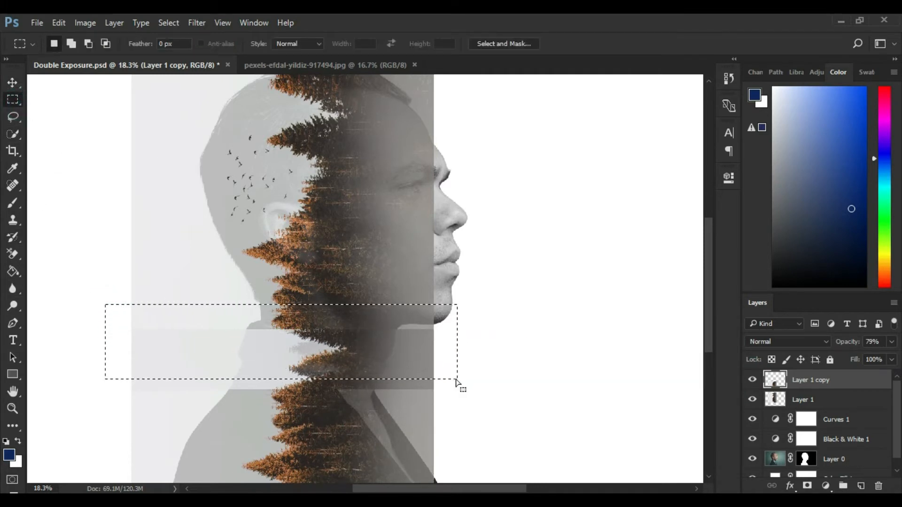
{"action": "left_click", "coordinate": [12, 83]}
{"action": "left_click", "coordinate": [752, 380]}
{"action": "left_click", "coordinate": [752, 379]}
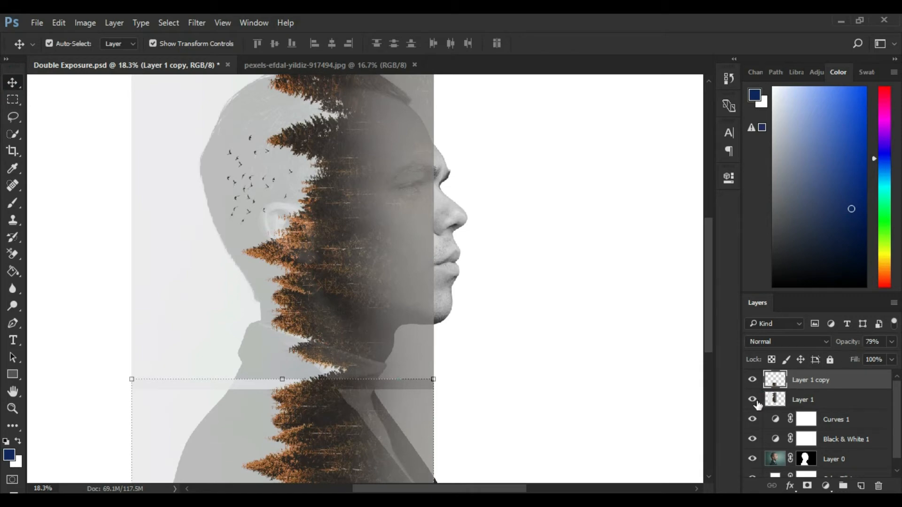
{"action": "left_click", "coordinate": [752, 399]}
{"action": "left_click", "coordinate": [752, 400]}
{"action": "left_click", "coordinate": [752, 379]}
{"action": "left_click", "coordinate": [752, 380]}
Set the opacity of both forest layers to 100%
{"action": "scroll", "coordinate": [258, 421], "scroll_direction": "up", "scroll_amount": 2}
{"action": "scroll", "coordinate": [691, 389], "scroll_direction": "down", "scroll_amount": 2}
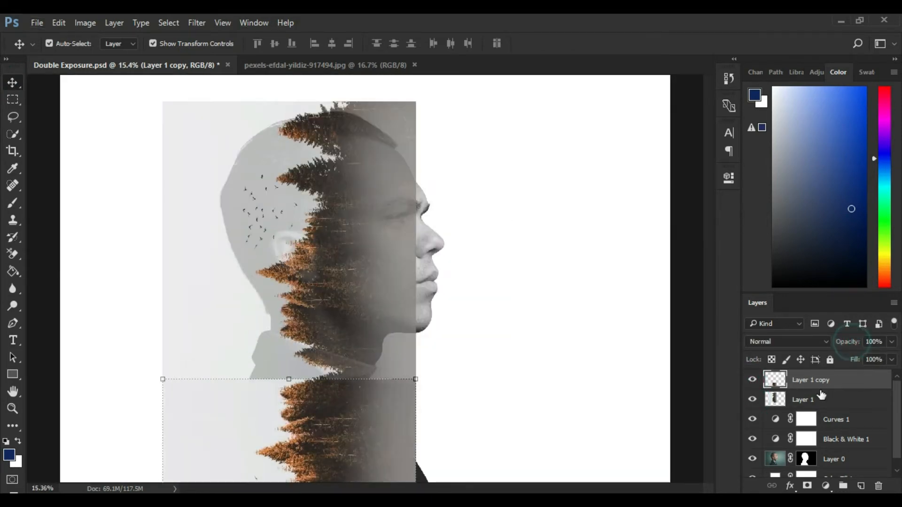
{"action": "left_click", "coordinate": [803, 399]}
{"action": "left_click", "coordinate": [94, 140]}
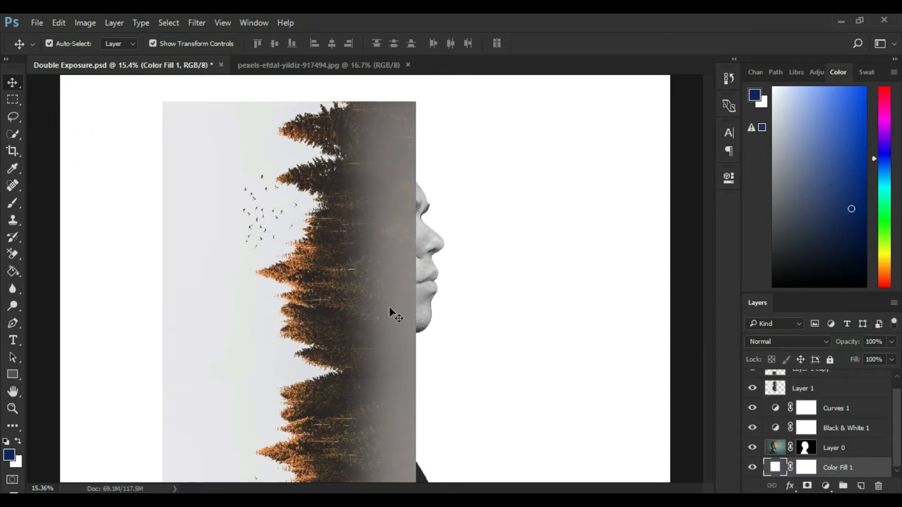
Select both forest layers without the white color fill and merge them into one layer
{"action": "left_click", "coordinate": [322, 448]}
{"action": "left_click", "coordinate": [522, 342]}
{"action": "scroll", "coordinate": [382, 365], "scroll_direction": "down", "scroll_amount": 3}
{"action": "scroll", "coordinate": [367, 395], "scroll_direction": "up", "scroll_amount": 2}
{"action": "left_click", "coordinate": [309, 413]}
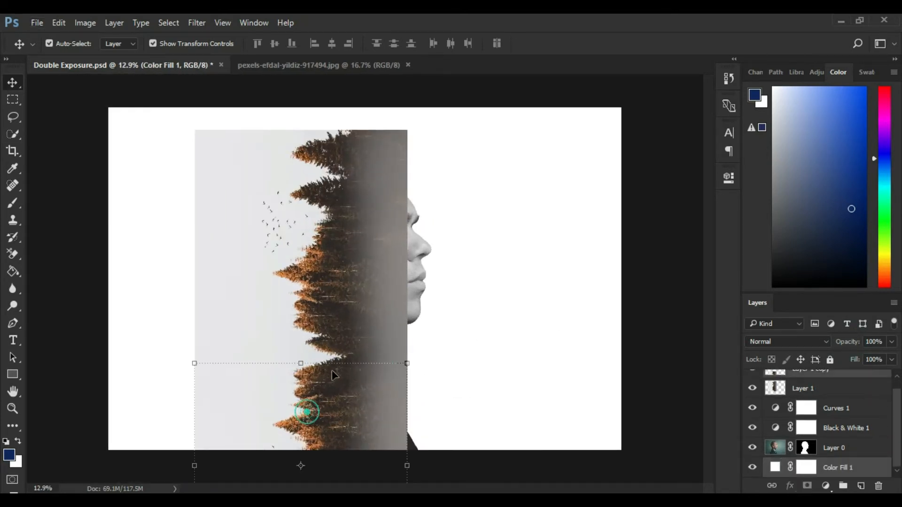
{"action": "left_click", "coordinate": [315, 289]}
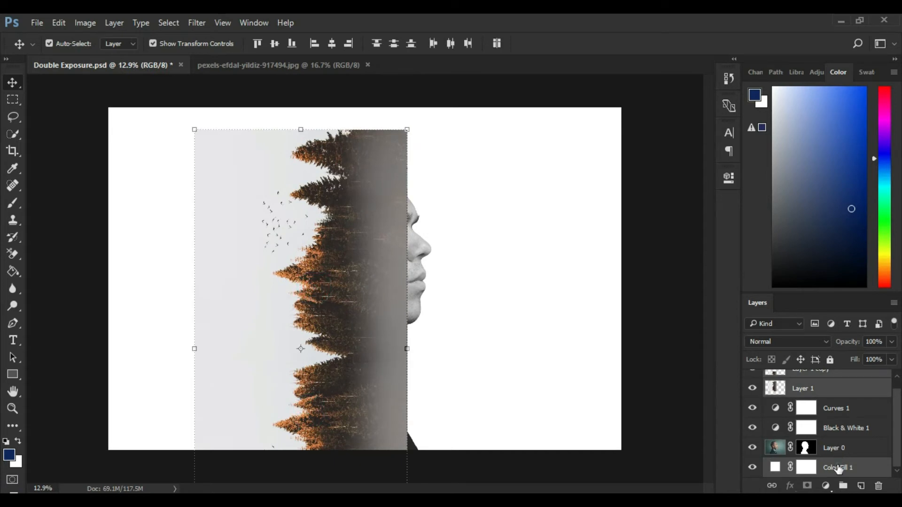
{"action": "left_click", "coordinate": [839, 468]}
{"action": "scroll", "coordinate": [831, 401], "scroll_direction": "up", "scroll_amount": 1}
{"action": "left_click", "coordinate": [828, 401]}
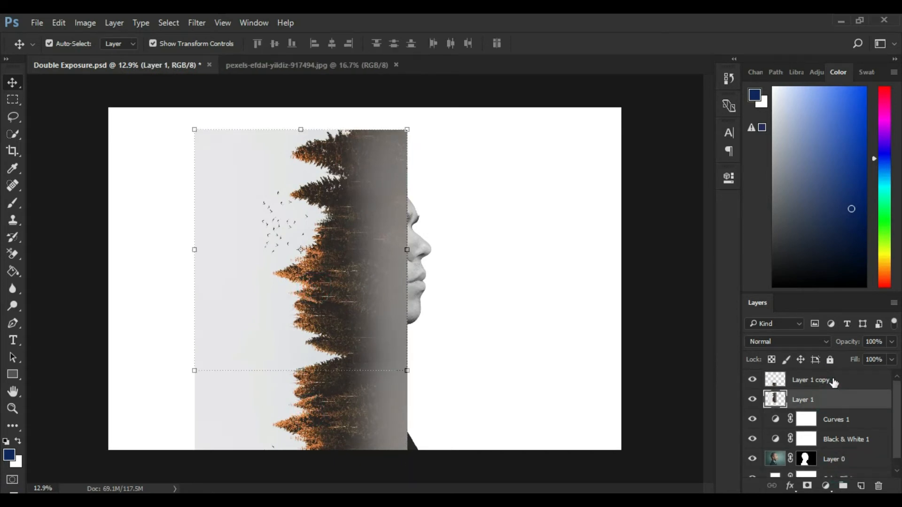
{"action": "left_click", "coordinate": [833, 379], "text": "ctrl"}
{"action": "right_click", "coordinate": [833, 379]}
{"action": "left_click", "coordinate": [749, 460]}
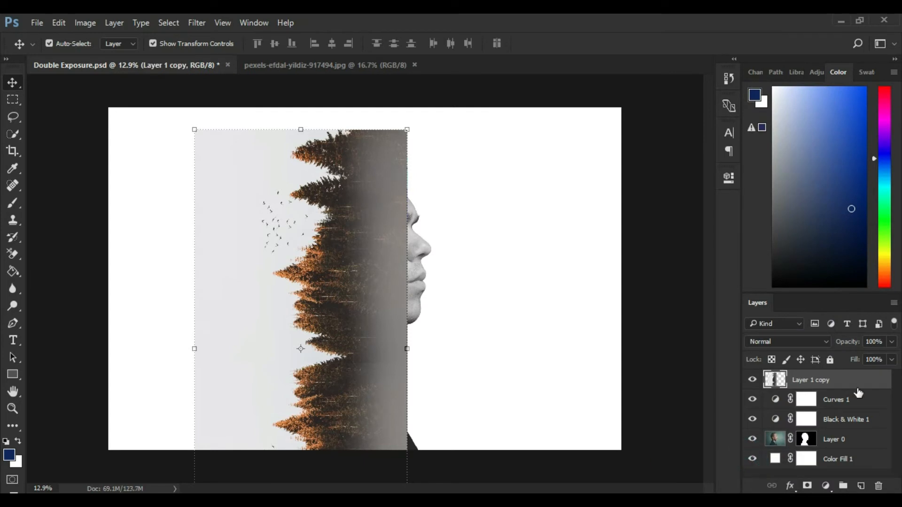
Lower the merged forest layer's opacity to 77% so the portrait shows through
{"action": "left_click_drag", "start_coordinate": [859, 344], "coordinate": [841, 350]}
{"action": "left_click", "coordinate": [690, 70]}
{"action": "left_click", "coordinate": [672, 290]}
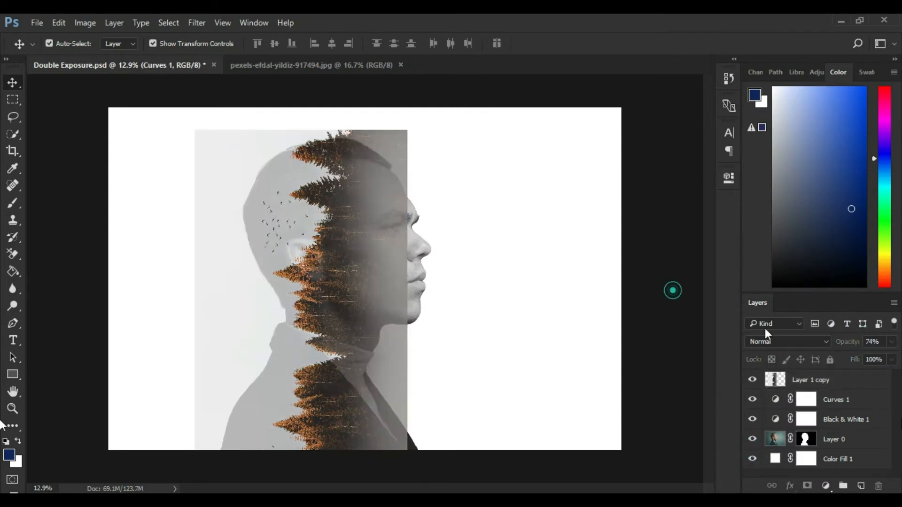
Clip the Black & White, Curves and merged forest layers to the masked portrait layer
{"action": "left_click", "coordinate": [851, 426], "text": "alt"}
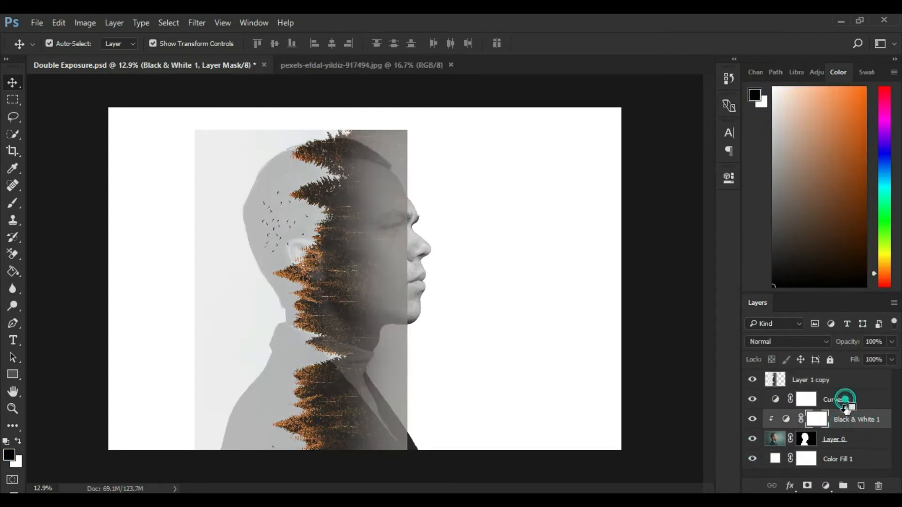
{"action": "left_click", "coordinate": [843, 400]}
{"action": "left_click", "coordinate": [844, 409], "text": "alt"}
{"action": "left_click", "coordinate": [828, 386]}
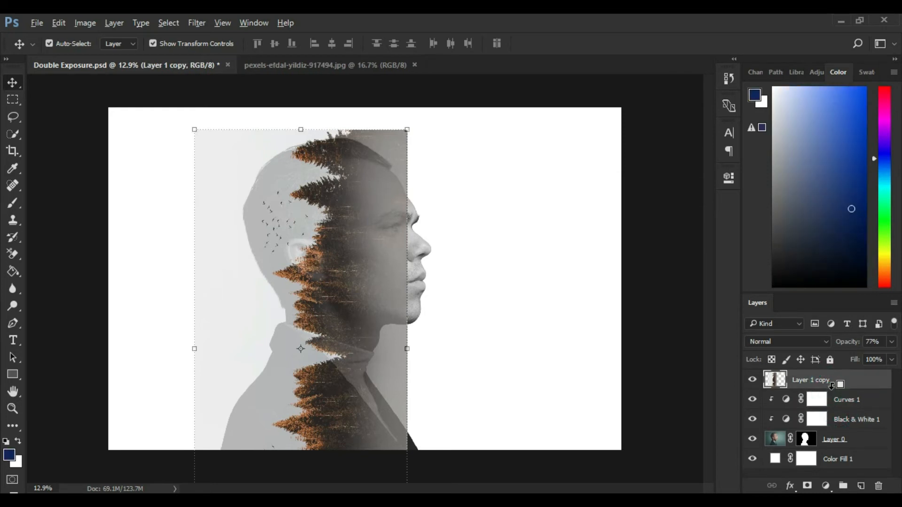
{"action": "left_click", "coordinate": [832, 386], "text": "alt"}
{"action": "left_click", "coordinate": [511, 370]}
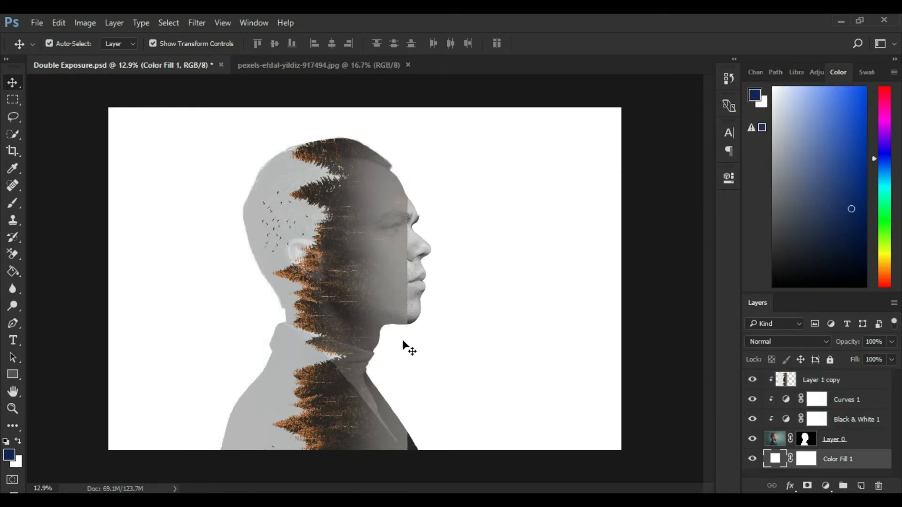
{"action": "left_click", "coordinate": [389, 292]}
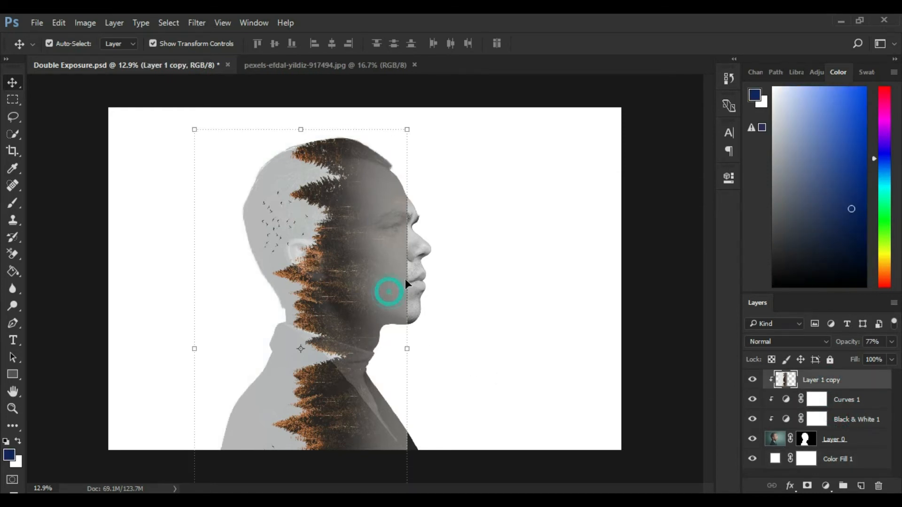
Add a mask to the forest layer and paint it black over the face with a soft 600 px brush at 50% flow
{"action": "scroll", "coordinate": [415, 234], "scroll_direction": "up", "scroll_amount": 4}
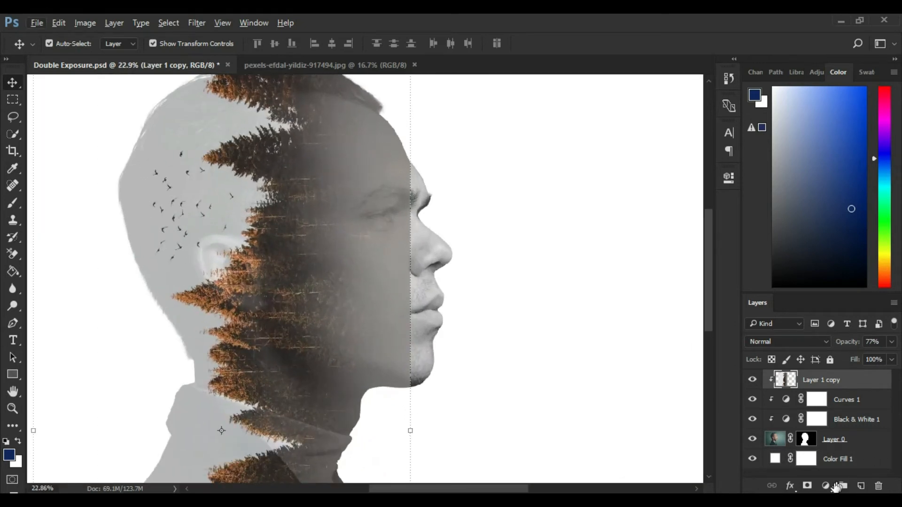
{"action": "left_click", "coordinate": [807, 487]}
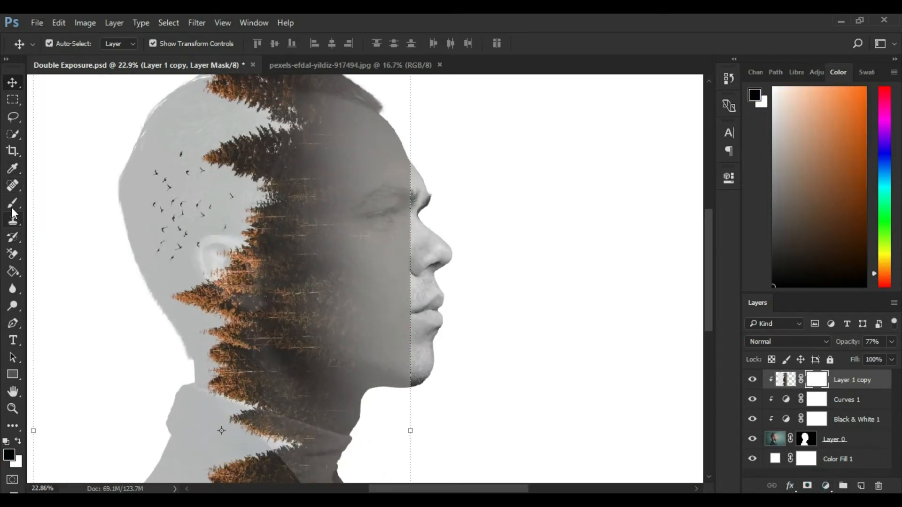
{"action": "left_click", "coordinate": [15, 204]}
{"action": "left_click_drag", "start_coordinate": [512, 199], "coordinate": [475, 276]}
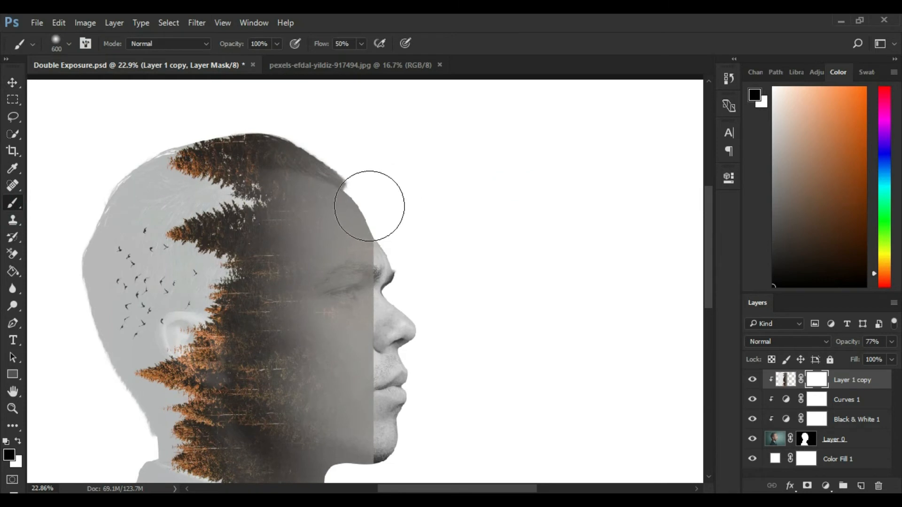
{"action": "mouse_move", "coordinate": [374, 208]}
{"action": "left_mouse_down"}
{"action": "mouse_move", "coordinate": [416, 246]}
{"action": "mouse_move", "coordinate": [396, 241]}
{"action": "mouse_move", "coordinate": [422, 294]}
{"action": "left_mouse_up"}
{"action": "mouse_move", "coordinate": [399, 248]}
{"action": "left_mouse_down"}
{"action": "mouse_move", "coordinate": [422, 294]}
{"action": "mouse_move", "coordinate": [400, 257]}
{"action": "mouse_move", "coordinate": [418, 305]}
{"action": "mouse_move", "coordinate": [392, 248]}
{"action": "mouse_move", "coordinate": [385, 289]}
{"action": "left_mouse_up"}
{"action": "mouse_move", "coordinate": [387, 288]}
{"action": "left_mouse_down"}
{"action": "mouse_move", "coordinate": [378, 334]}
{"action": "mouse_move", "coordinate": [350, 283]}
{"action": "left_mouse_up"}
{"action": "mouse_move", "coordinate": [350, 306]}
{"action": "left_mouse_down"}
{"action": "mouse_move", "coordinate": [369, 312]}
{"action": "mouse_move", "coordinate": [369, 323]}
{"action": "left_mouse_up"}
{"action": "left_click_drag", "start_coordinate": [356, 245], "coordinate": [362, 271]}
{"action": "left_click_drag", "start_coordinate": [345, 264], "coordinate": [395, 373]}
{"action": "mouse_move", "coordinate": [367, 338]}
{"action": "left_mouse_down"}
{"action": "mouse_move", "coordinate": [381, 349]}
{"action": "mouse_move", "coordinate": [389, 339]}
{"action": "left_mouse_up"}
{"action": "mouse_move", "coordinate": [389, 326]}
{"action": "left_mouse_down"}
{"action": "mouse_move", "coordinate": [413, 361]}
{"action": "mouse_move", "coordinate": [379, 311]}
{"action": "mouse_move", "coordinate": [349, 226]}
{"action": "mouse_move", "coordinate": [376, 350]}
{"action": "left_mouse_up"}
{"action": "mouse_move", "coordinate": [302, 231]}
{"action": "left_mouse_down"}
{"action": "mouse_move", "coordinate": [345, 284]}
{"action": "mouse_move", "coordinate": [320, 258]}
{"action": "mouse_move", "coordinate": [406, 316]}
{"action": "left_mouse_up"}
{"action": "left_click_drag", "start_coordinate": [322, 280], "coordinate": [364, 331]}
{"action": "mouse_move", "coordinate": [332, 305]}
{"action": "left_mouse_down"}
{"action": "mouse_move", "coordinate": [397, 360]}
{"action": "mouse_move", "coordinate": [408, 342]}
{"action": "left_mouse_up"}
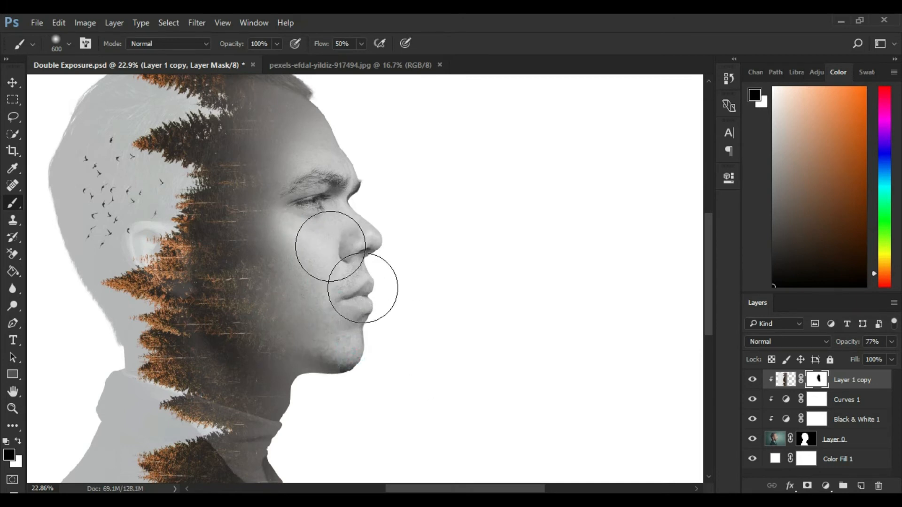
Refine the black mask around the eye, cheek and mouth, and set the forest layer's opacity to 100%
{"action": "left_click_drag", "start_coordinate": [310, 242], "coordinate": [347, 303]}
{"action": "left_click_drag", "start_coordinate": [312, 182], "coordinate": [345, 239]}
{"action": "mouse_move", "coordinate": [331, 151]}
{"action": "left_mouse_down"}
{"action": "mouse_move", "coordinate": [401, 203]}
{"action": "mouse_move", "coordinate": [294, 126]}
{"action": "mouse_move", "coordinate": [287, 226]}
{"action": "mouse_move", "coordinate": [404, 282]}
{"action": "left_mouse_up"}
{"action": "left_click_drag", "start_coordinate": [339, 143], "coordinate": [312, 141]}
{"action": "mouse_move", "coordinate": [331, 181]}
{"action": "left_mouse_down"}
{"action": "mouse_move", "coordinate": [337, 230]}
{"action": "mouse_move", "coordinate": [365, 318]}
{"action": "mouse_move", "coordinate": [351, 199]}
{"action": "mouse_move", "coordinate": [328, 163]}
{"action": "left_mouse_up"}
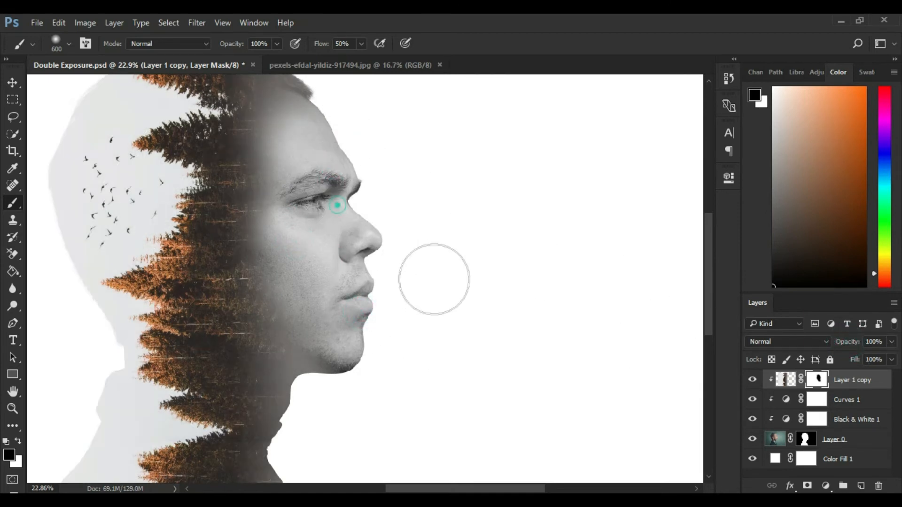
{"action": "mouse_move", "coordinate": [359, 304]}
{"action": "left_mouse_down"}
{"action": "mouse_move", "coordinate": [368, 298]}
{"action": "mouse_move", "coordinate": [326, 262]}
{"action": "left_mouse_up"}
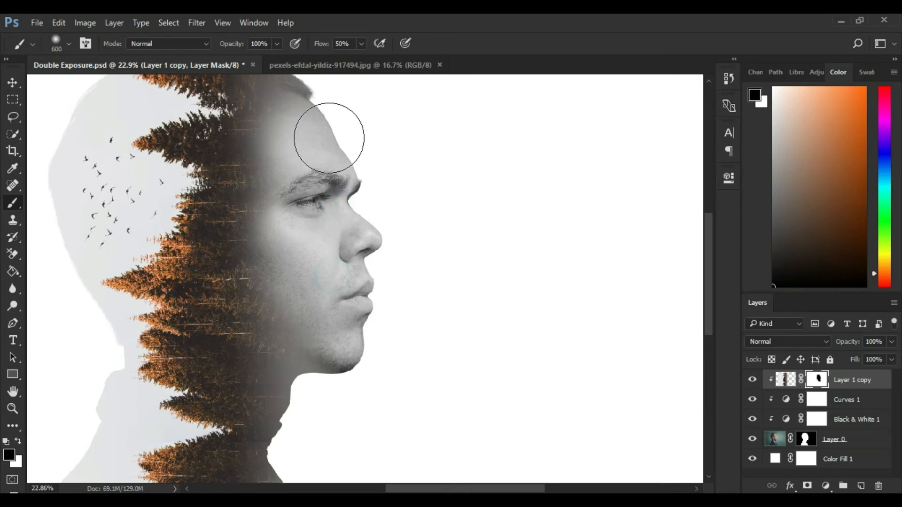
{"action": "left_click_drag", "start_coordinate": [368, 303], "coordinate": [387, 406]}
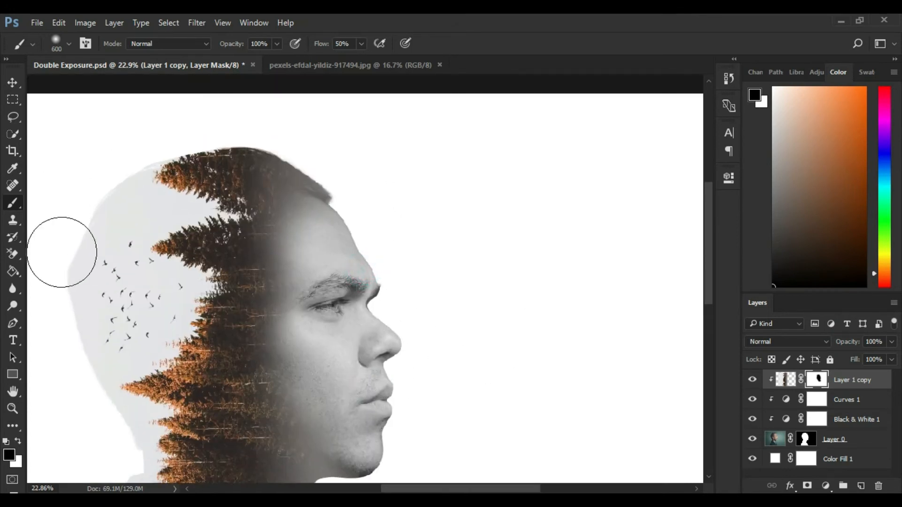
Paint white on the forest mask along the hairline above the forehead to restore the dark forest there
{"action": "left_click", "coordinate": [17, 442]}
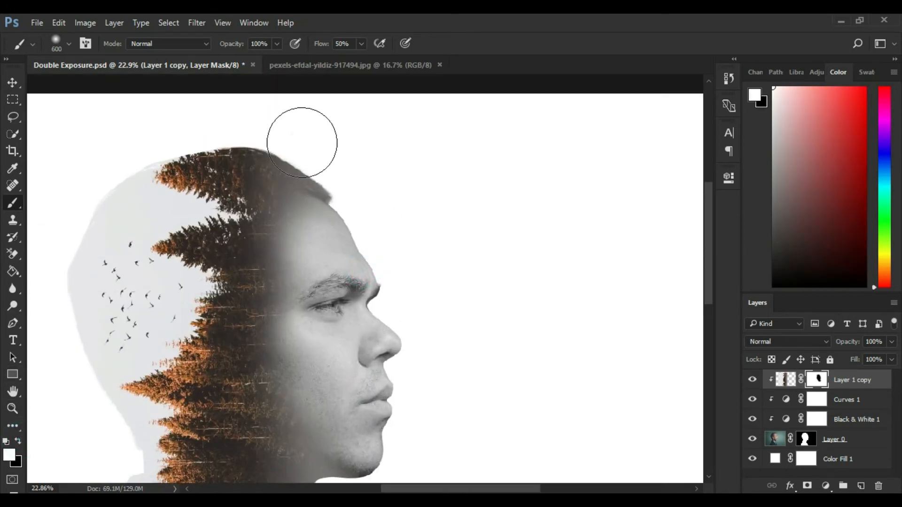
{"action": "left_click", "coordinate": [292, 135]}
{"action": "left_click", "coordinate": [17, 443]}
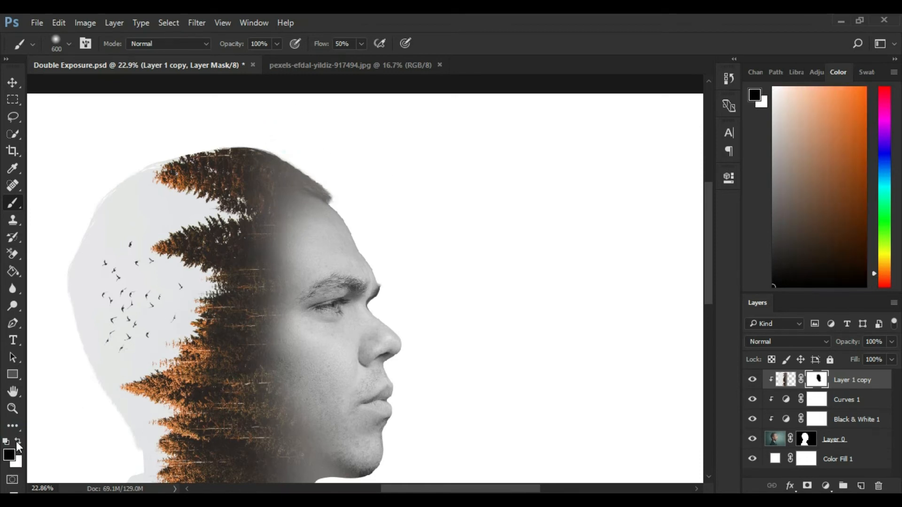
{"action": "left_click_drag", "start_coordinate": [295, 146], "coordinate": [342, 151]}
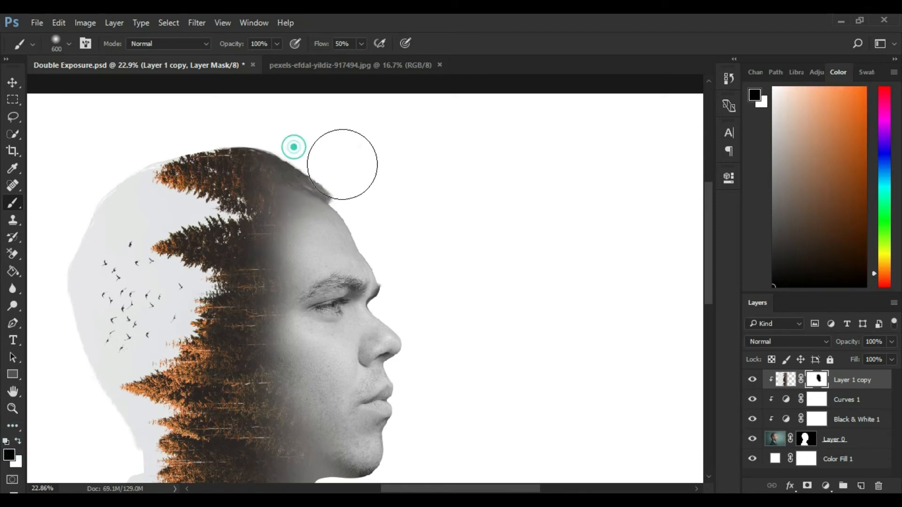
{"action": "left_click", "coordinate": [19, 442]}
{"action": "mouse_move", "coordinate": [232, 135]}
{"action": "left_mouse_down"}
{"action": "mouse_move", "coordinate": [366, 147]}
{"action": "mouse_move", "coordinate": [332, 153]}
{"action": "mouse_move", "coordinate": [271, 141]}
{"action": "mouse_move", "coordinate": [377, 157]}
{"action": "left_mouse_up"}
{"action": "left_click_drag", "start_coordinate": [276, 146], "coordinate": [358, 157]}
{"action": "left_click_drag", "start_coordinate": [258, 141], "coordinate": [371, 175]}
{"action": "left_click_drag", "start_coordinate": [298, 153], "coordinate": [392, 177]}
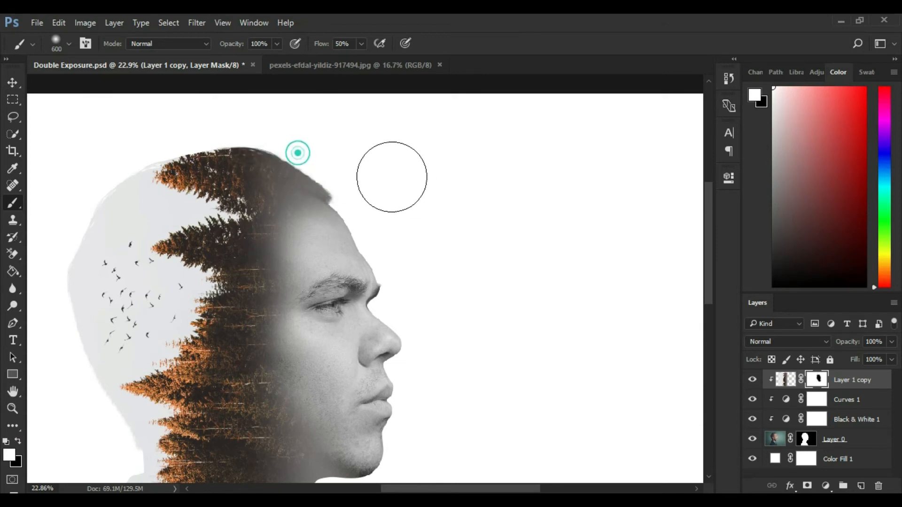
Paint black on the forest mask over the lower face and the front edge of the jacket to reveal the portrait
{"action": "left_click", "coordinate": [22, 446]}
{"action": "scroll", "coordinate": [86, 407], "scroll_direction": "down", "scroll_amount": 5}
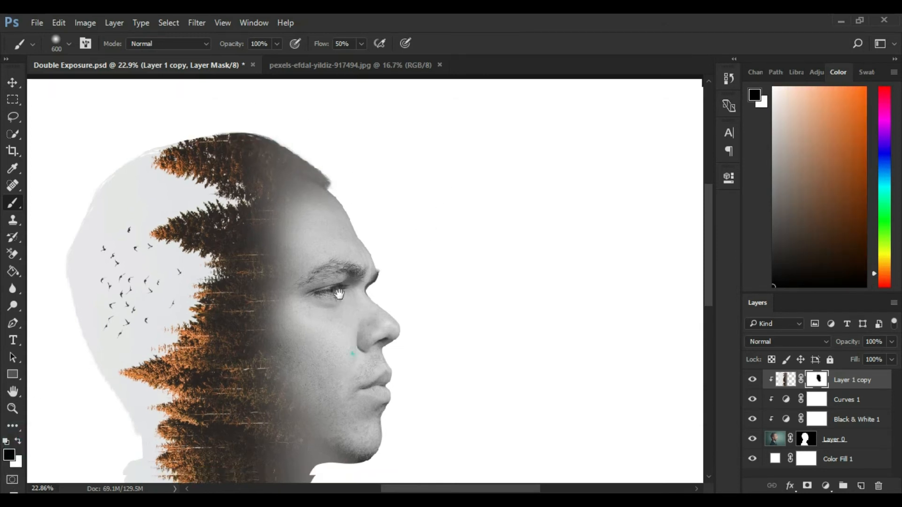
{"action": "left_click", "coordinate": [19, 442]}
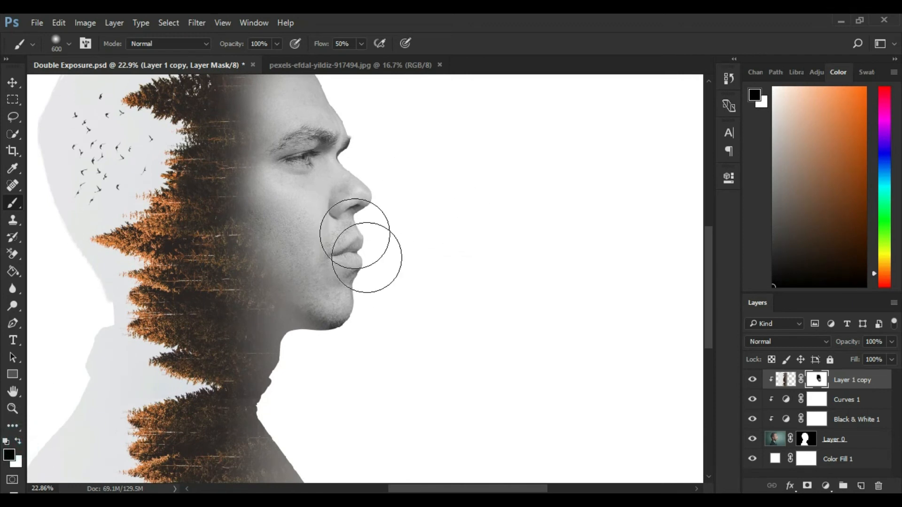
{"action": "left_click_drag", "start_coordinate": [356, 236], "coordinate": [350, 204]}
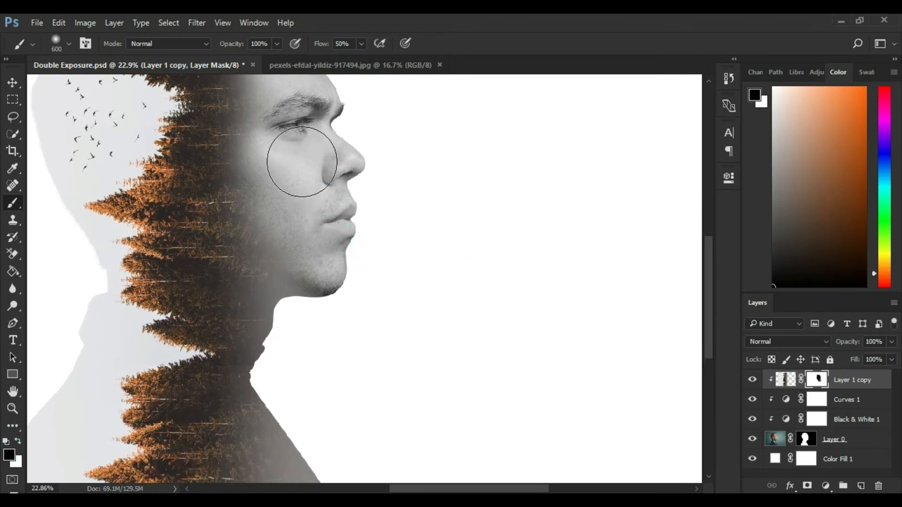
{"action": "left_click_drag", "start_coordinate": [302, 163], "coordinate": [369, 195]}
{"action": "left_click_drag", "start_coordinate": [343, 237], "coordinate": [337, 153]}
{"action": "mouse_move", "coordinate": [309, 346]}
{"action": "left_mouse_down"}
{"action": "mouse_move", "coordinate": [366, 426]}
{"action": "mouse_move", "coordinate": [341, 403]}
{"action": "mouse_move", "coordinate": [348, 425]}
{"action": "left_mouse_up"}
{"action": "left_click", "coordinate": [354, 428]}
{"action": "left_click", "coordinate": [347, 420]}
{"action": "left_click", "coordinate": [345, 416]}
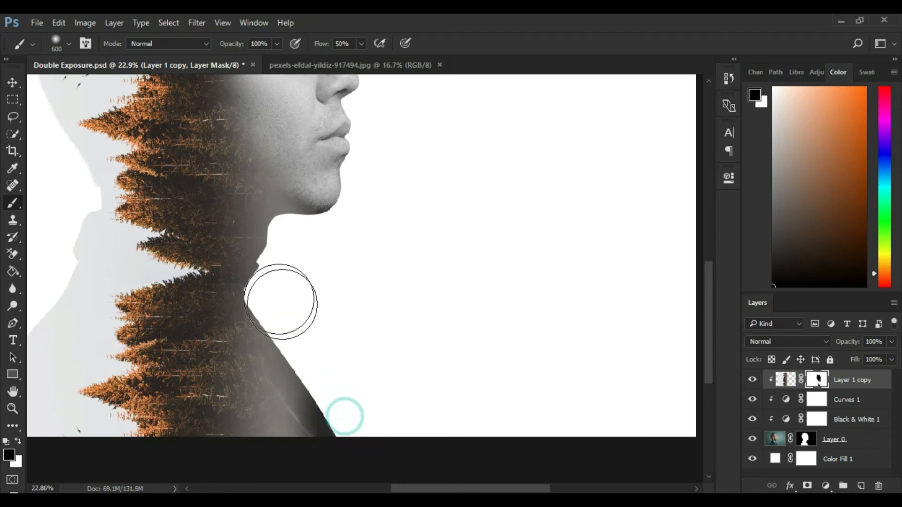
Change the background Color Fill to the pale grey e6e6e8 sampled from the forest photo's sky behind the head
{"action": "key", "text": "ctrl+0"}
{"action": "left_click", "coordinate": [774, 460]}
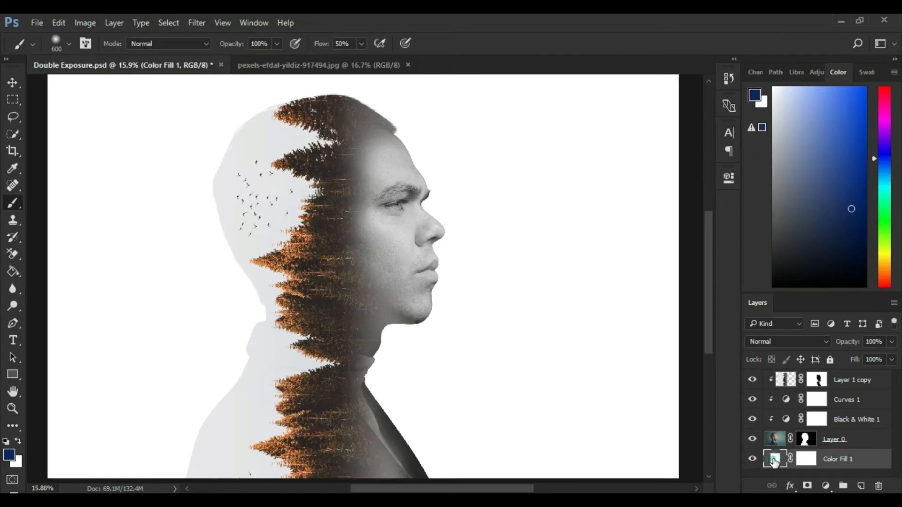
{"action": "double_click", "coordinate": [774, 461]}
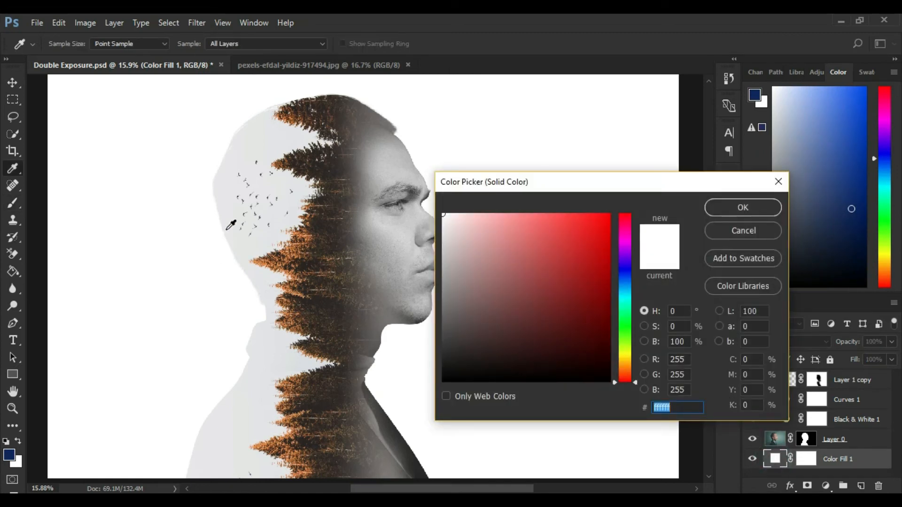
{"action": "left_click", "coordinate": [231, 226]}
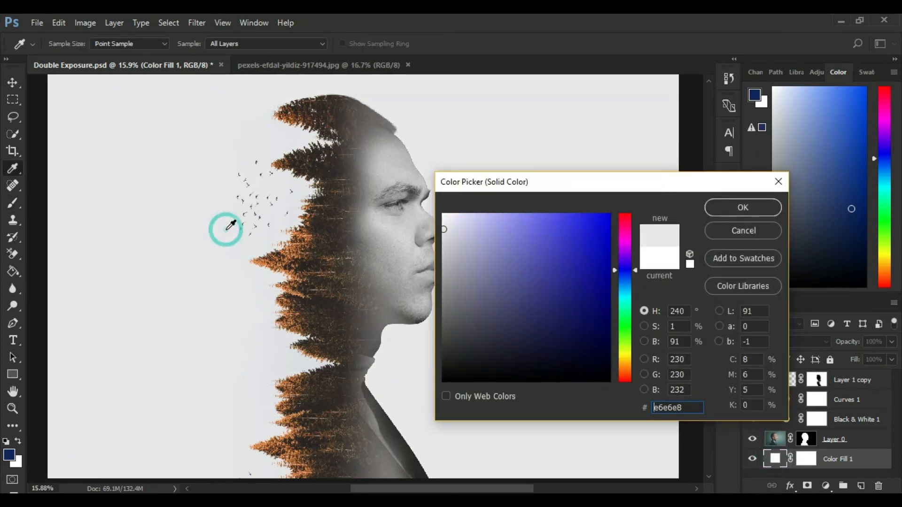
{"action": "left_click", "coordinate": [757, 206]}
Add a Curves adjustment layer above the forest layer, anchoring the shadows and raising the highlights slightly
{"action": "left_click", "coordinate": [14, 82]}
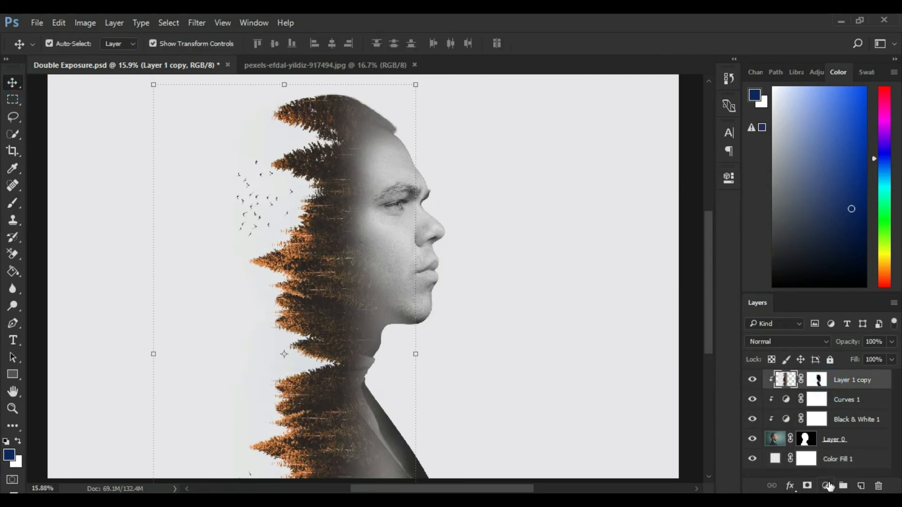
{"action": "left_click", "coordinate": [827, 485]}
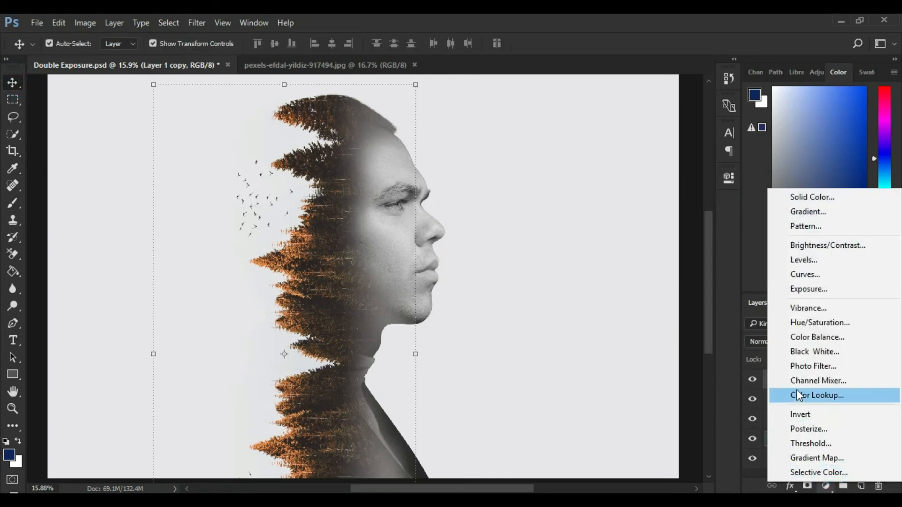
{"action": "left_click", "coordinate": [804, 275]}
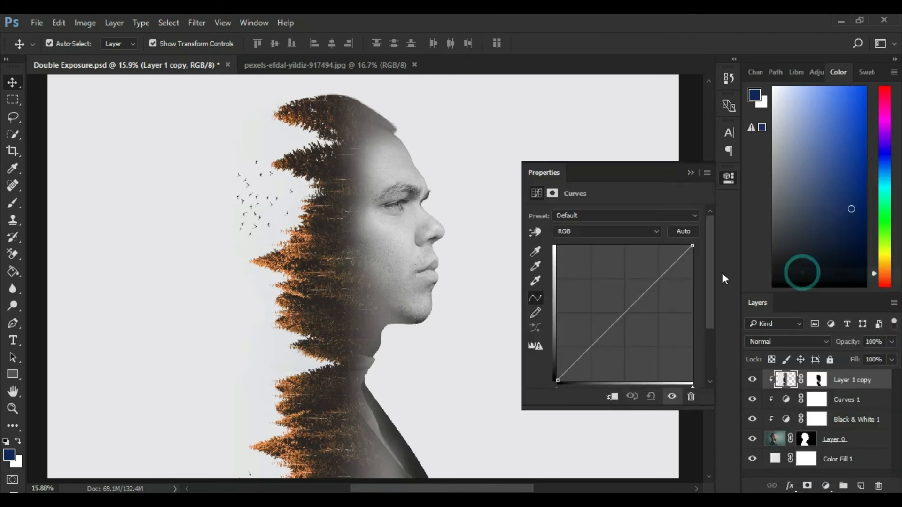
{"action": "left_click", "coordinate": [590, 348]}
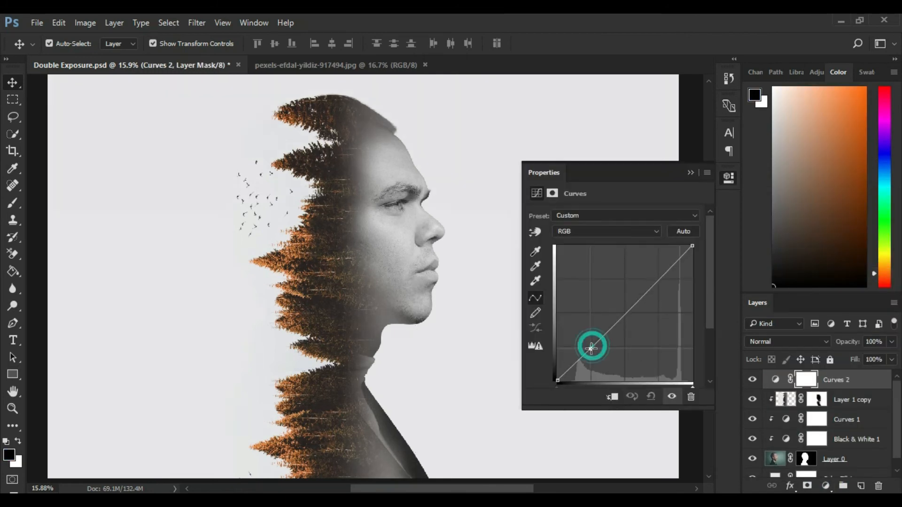
{"action": "left_click", "coordinate": [659, 276]}
{"action": "left_click_drag", "start_coordinate": [659, 276], "coordinate": [662, 271]}
{"action": "left_click", "coordinate": [690, 173]}
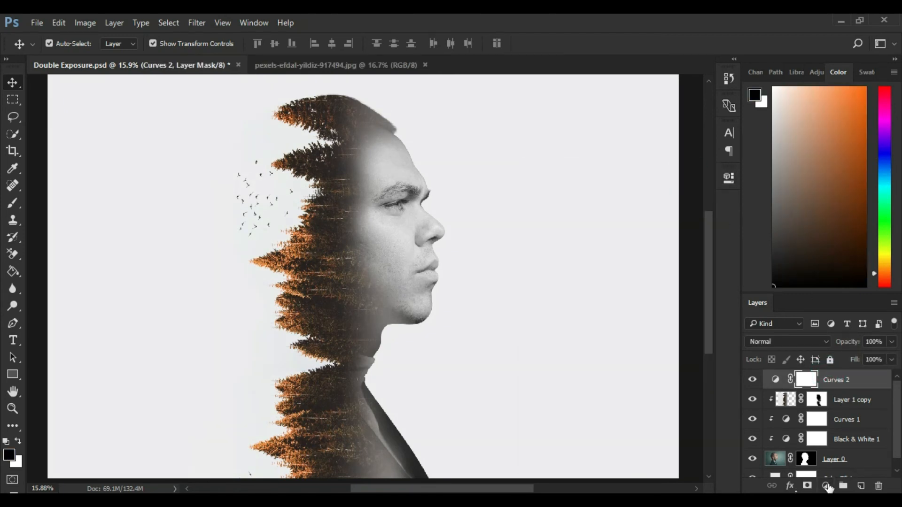
Add a Gradient Map adjustment layer above all layers and recolor its dark stop to brown 643110, keeping the light end white
{"action": "left_click", "coordinate": [828, 485]}
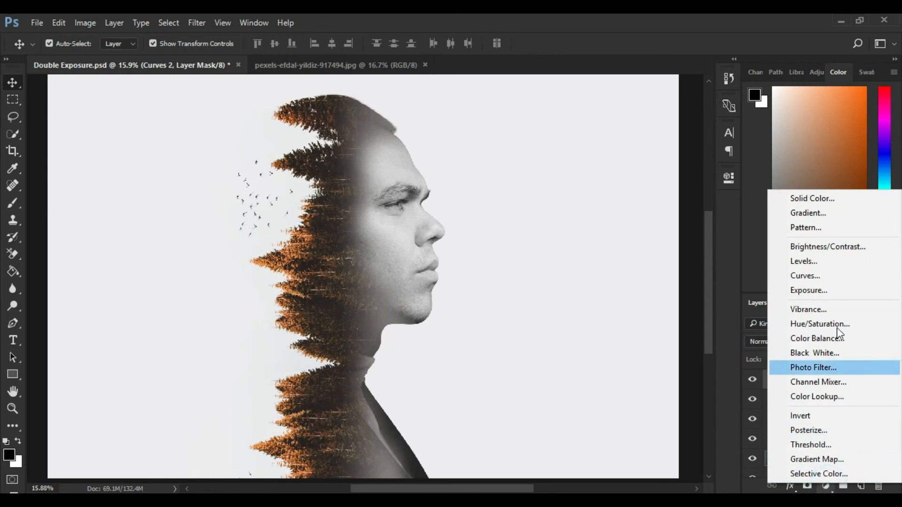
{"action": "left_click", "coordinate": [818, 460]}
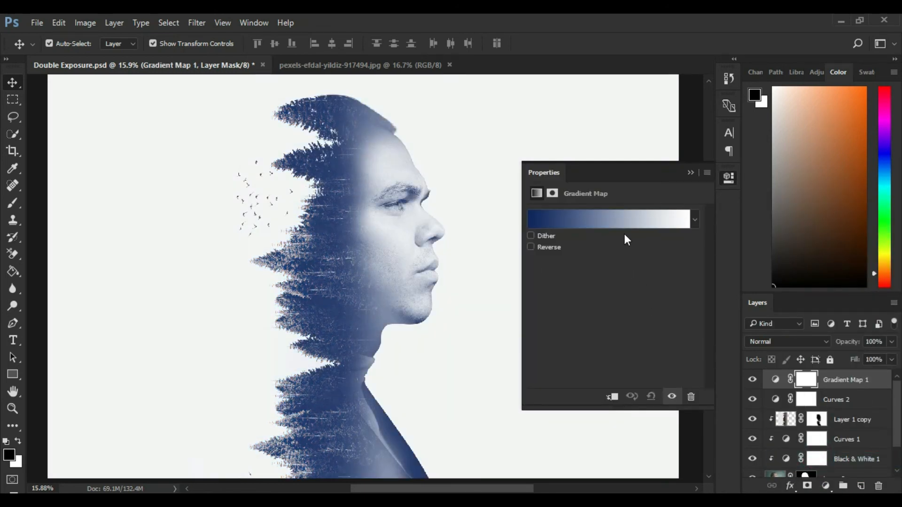
{"action": "left_click", "coordinate": [625, 219]}
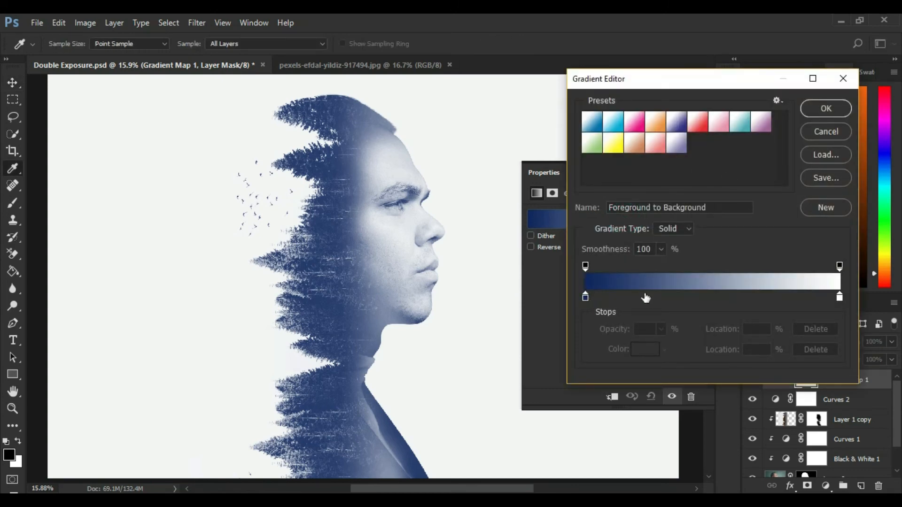
{"action": "left_click", "coordinate": [585, 298]}
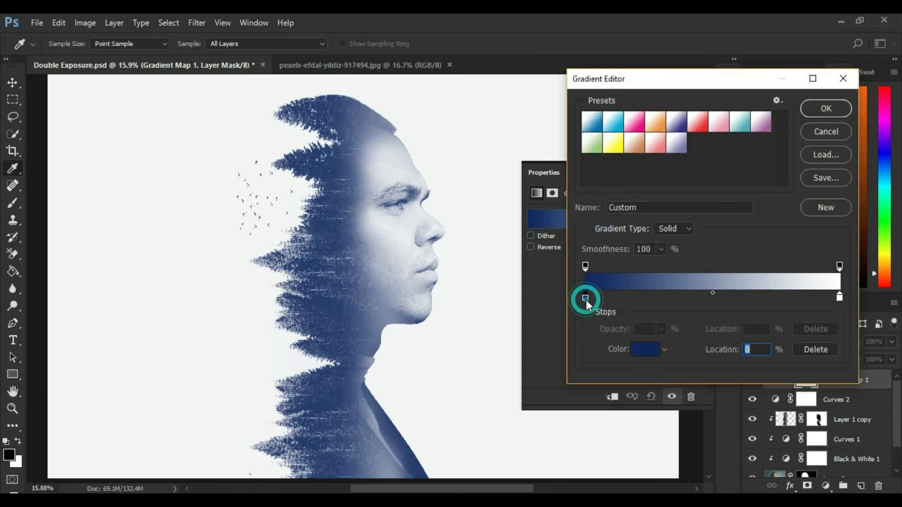
{"action": "left_click", "coordinate": [651, 348]}
{"action": "left_click", "coordinate": [625, 359]}
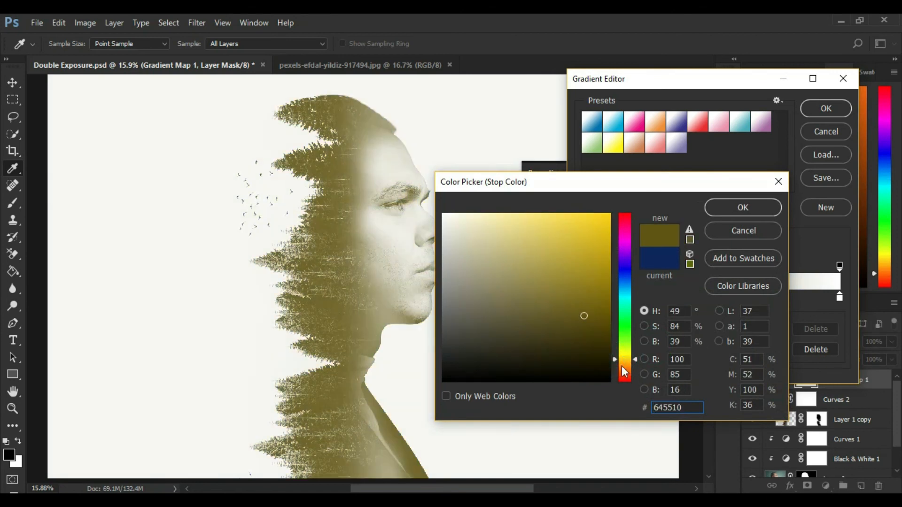
{"action": "left_click", "coordinate": [624, 373]}
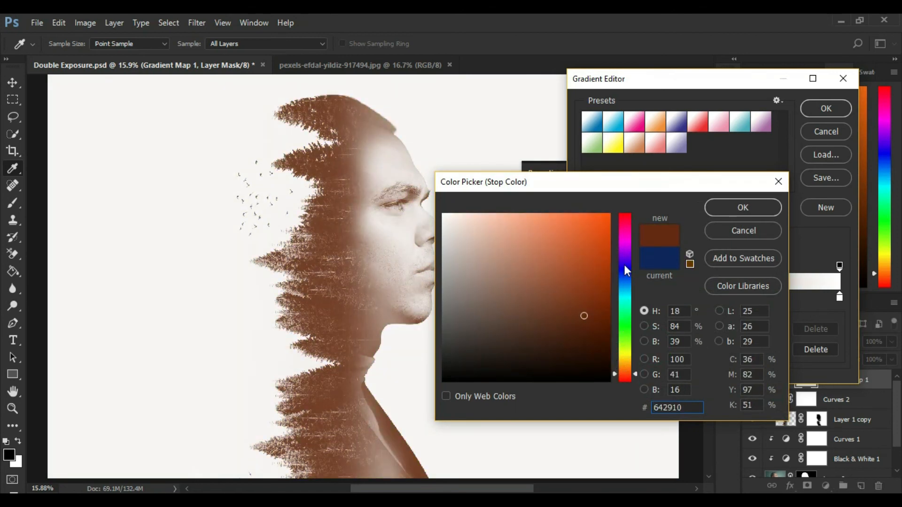
{"action": "left_click", "coordinate": [625, 228]}
{"action": "left_click", "coordinate": [625, 219]}
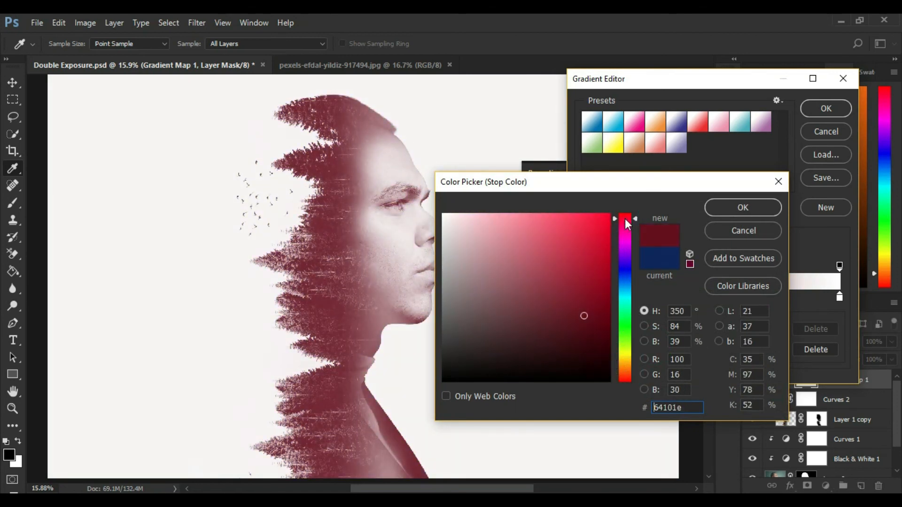
{"action": "left_click", "coordinate": [625, 370]}
{"action": "left_click", "coordinate": [627, 372]}
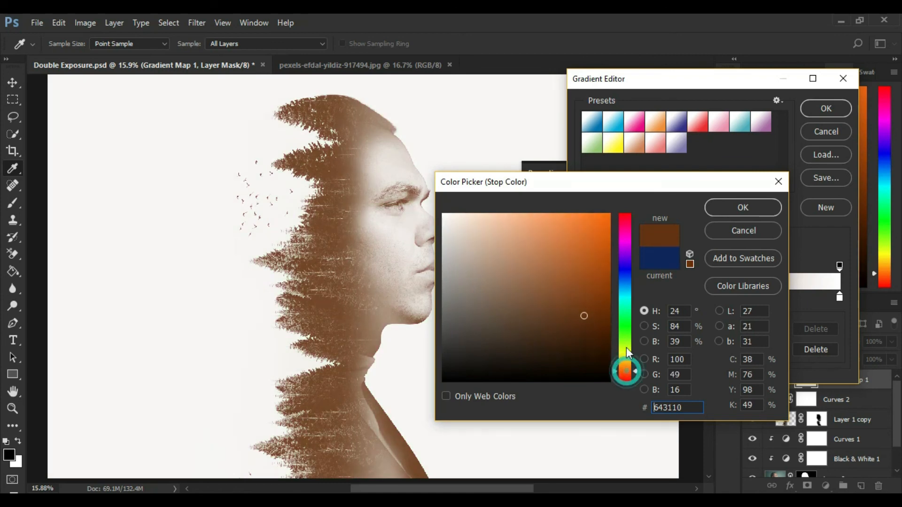
{"action": "left_click", "coordinate": [734, 210]}
{"action": "left_click", "coordinate": [816, 108]}
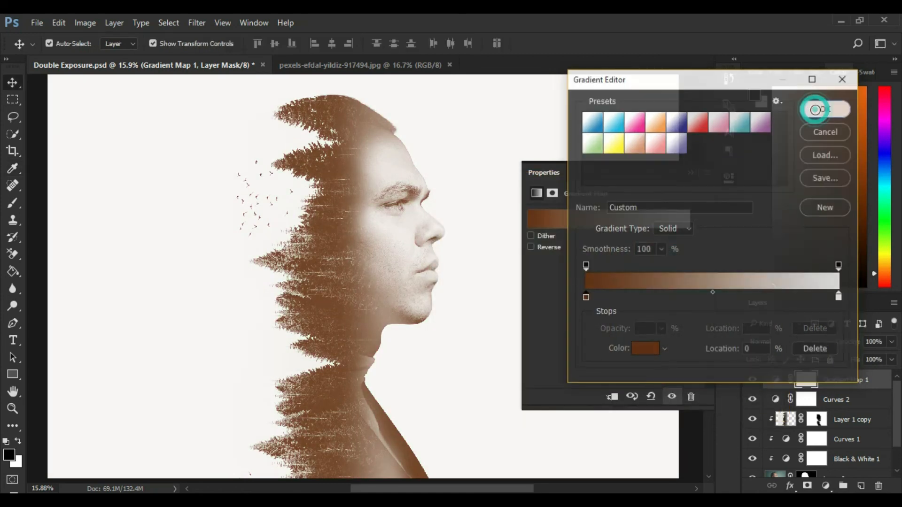
{"action": "left_click", "coordinate": [695, 169]}
Compare the portrait with the Gradient Map hidden and shown, and set that layer's opacity to 50%
{"action": "mouse_move", "coordinate": [856, 341]}
{"action": "left_mouse_down"}
{"action": "mouse_move", "coordinate": [870, 343]}
{"action": "mouse_move", "coordinate": [851, 343]}
{"action": "left_mouse_up"}
{"action": "scroll", "coordinate": [501, 353], "scroll_direction": "down", "scroll_amount": 3}
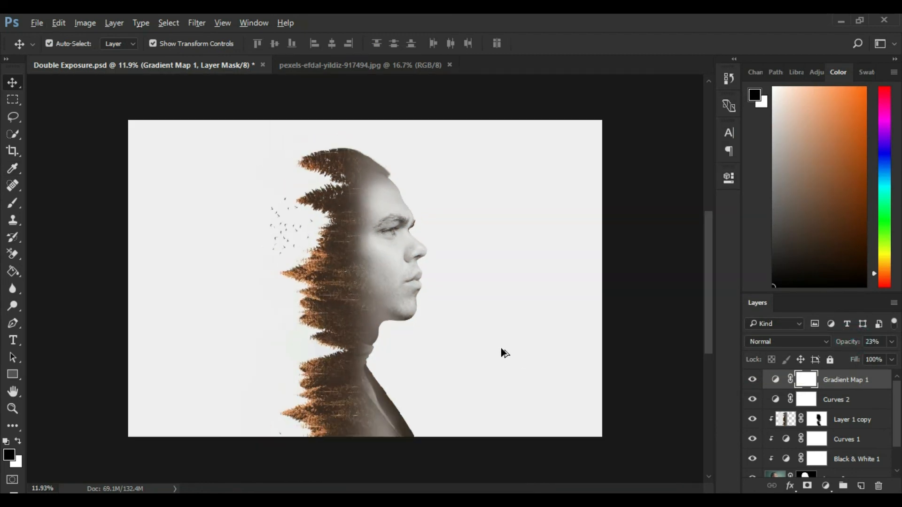
{"action": "left_click", "coordinate": [752, 379]}
{"action": "left_click", "coordinate": [752, 380]}
{"action": "left_click_drag", "start_coordinate": [851, 343], "coordinate": [861, 344]}
{"action": "left_click", "coordinate": [877, 342]}
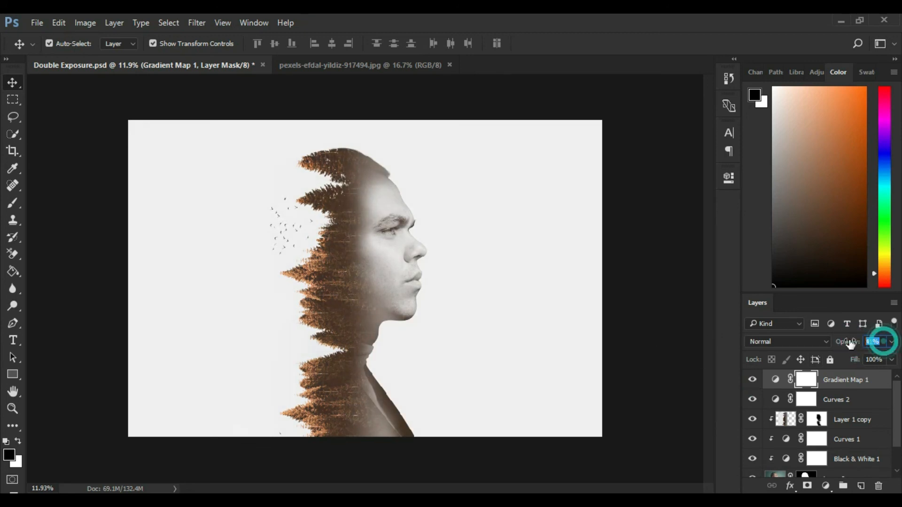
{"action": "type", "text": "50"}
{"action": "left_click", "coordinate": [62, 134]}
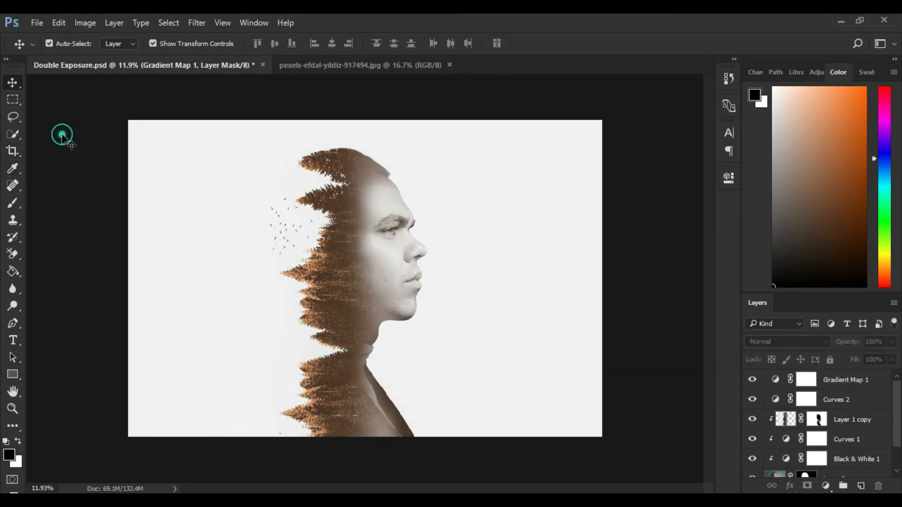